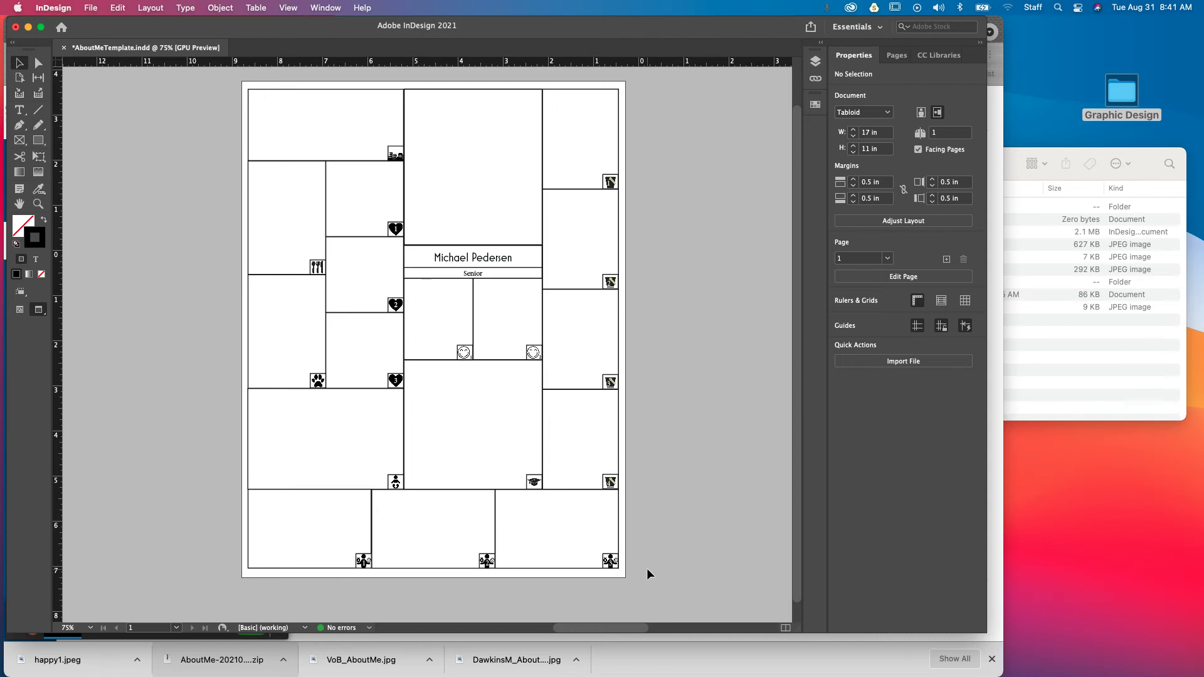
Step: Bring the Graphic Design folder window forward, move it aside clear of the template page, and return to the InDesign document
left_click(1044, 211)
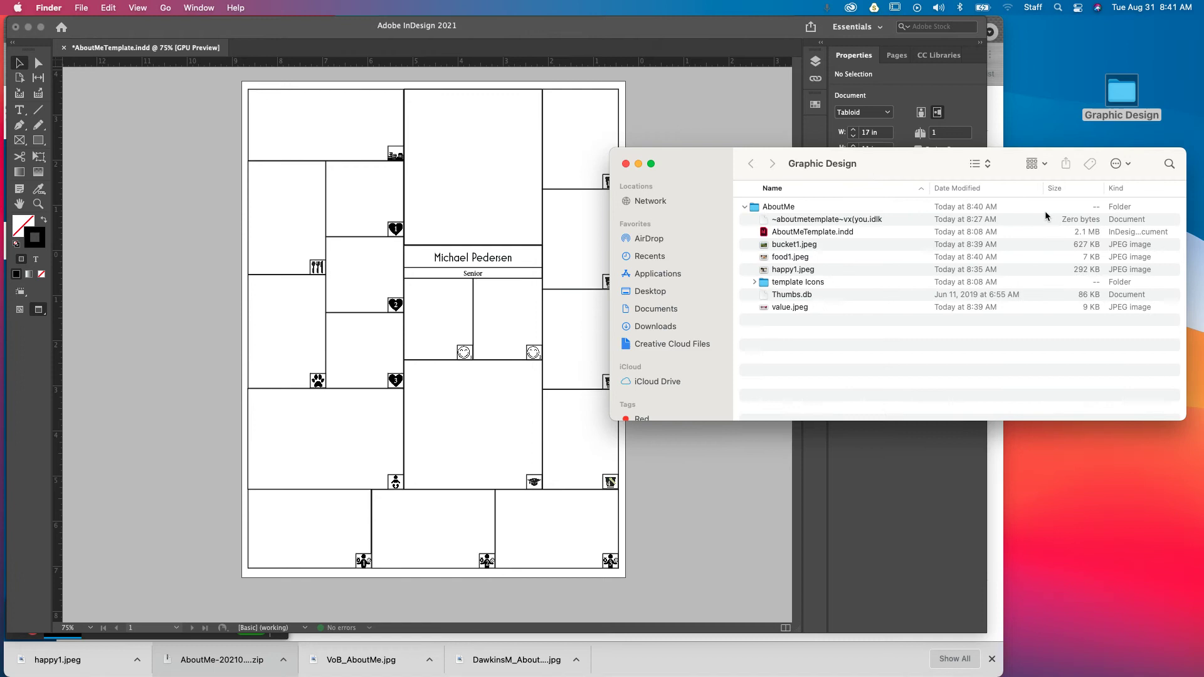
left_click_drag(674, 152, 807, 41)
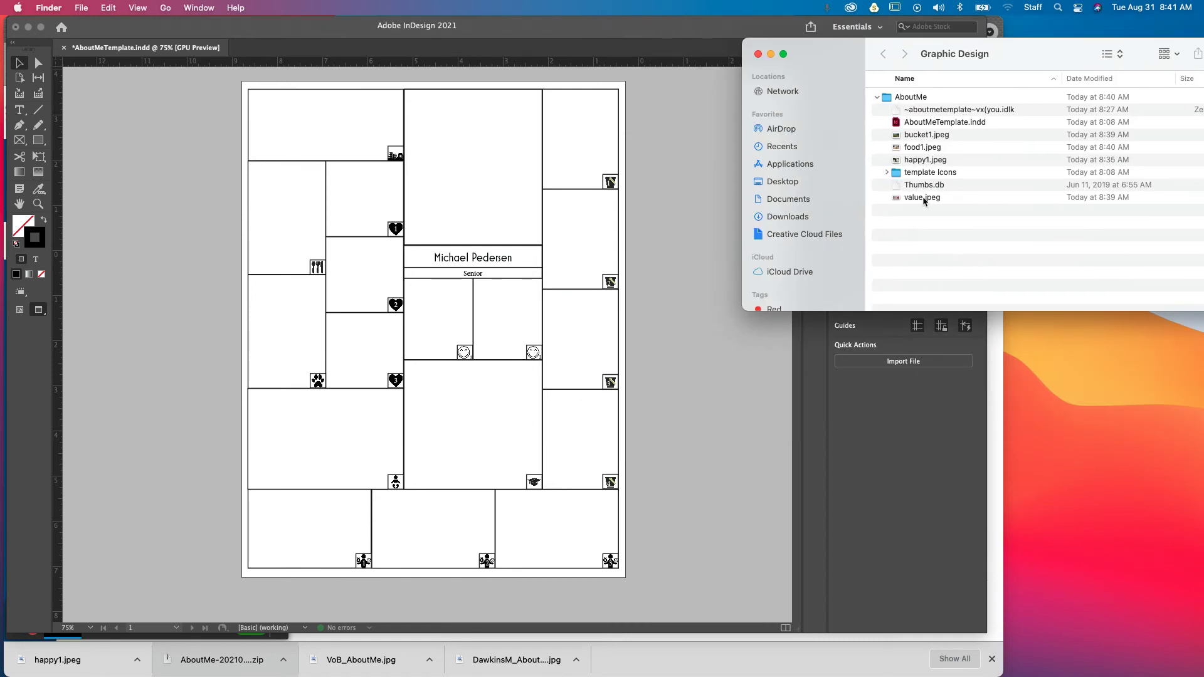
left_click_drag(856, 59, 910, 159)
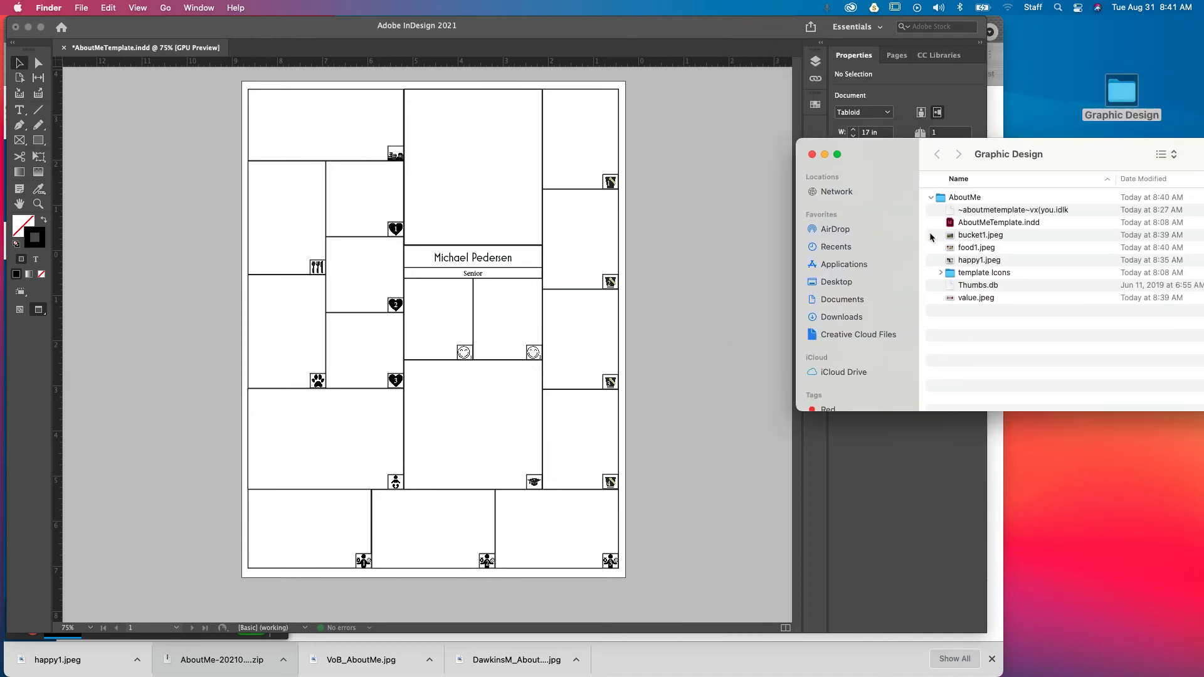
left_click(690, 151)
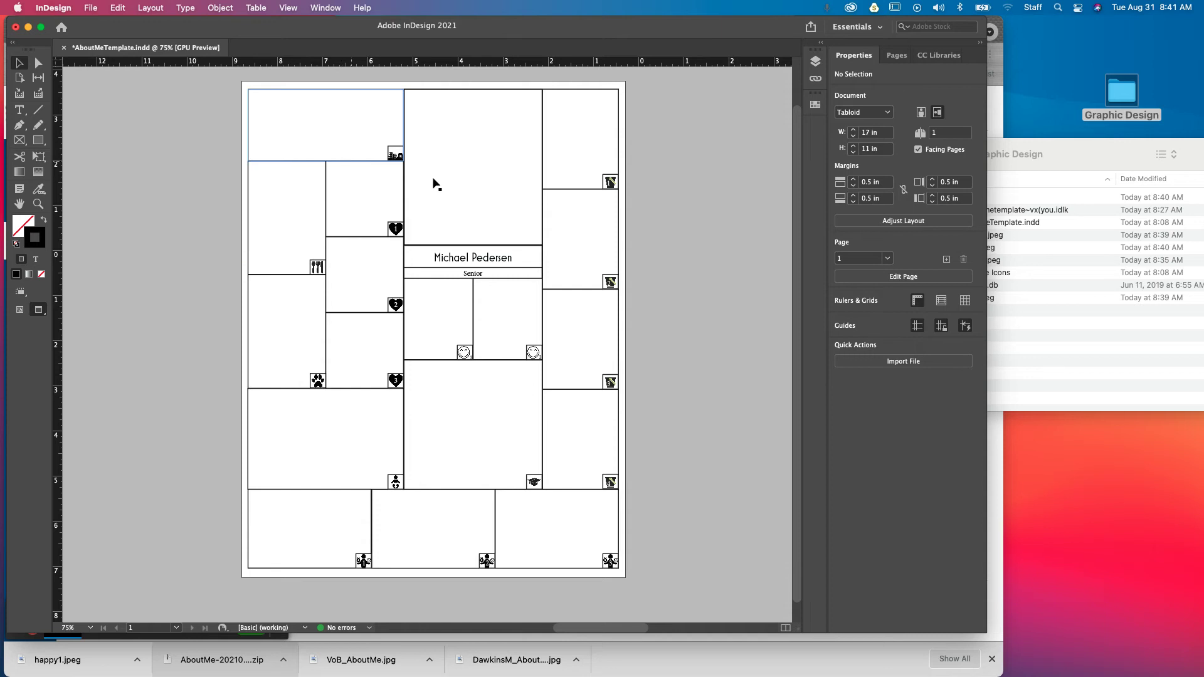
Step: Place bucket1.jpeg from the desktop's Graphic Design > AboutMe folder into the empty frame in the page's upper-right corner
left_click(582, 144)
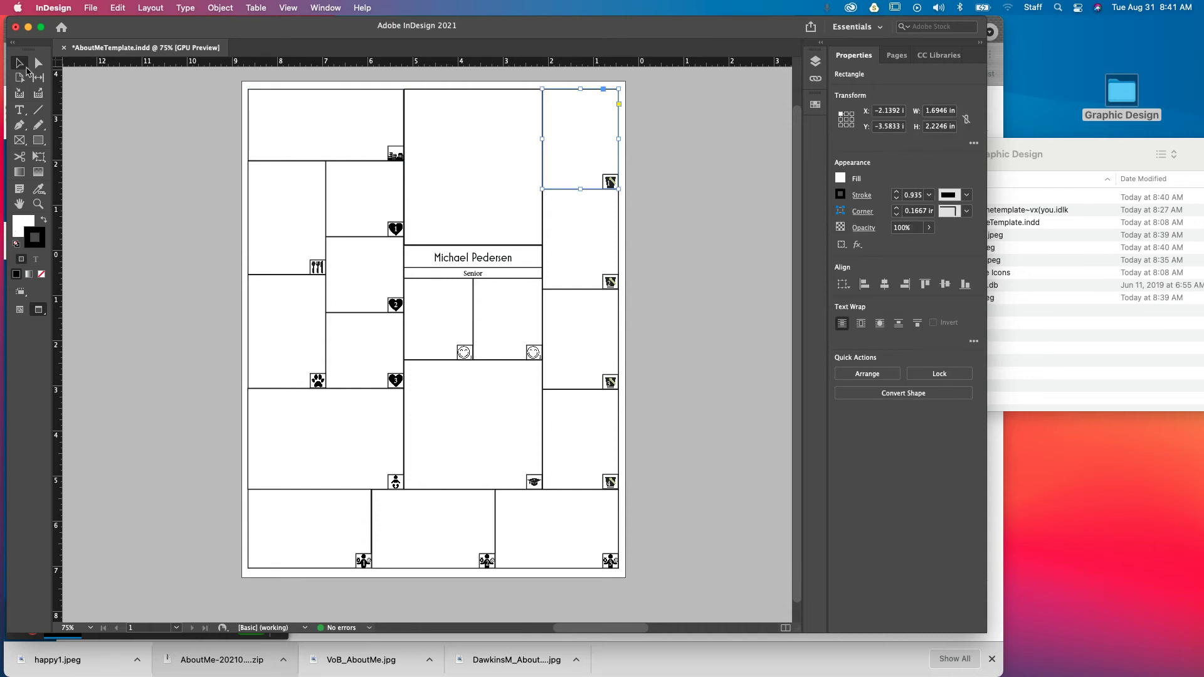
left_click(21, 113)
left_click(12, 65)
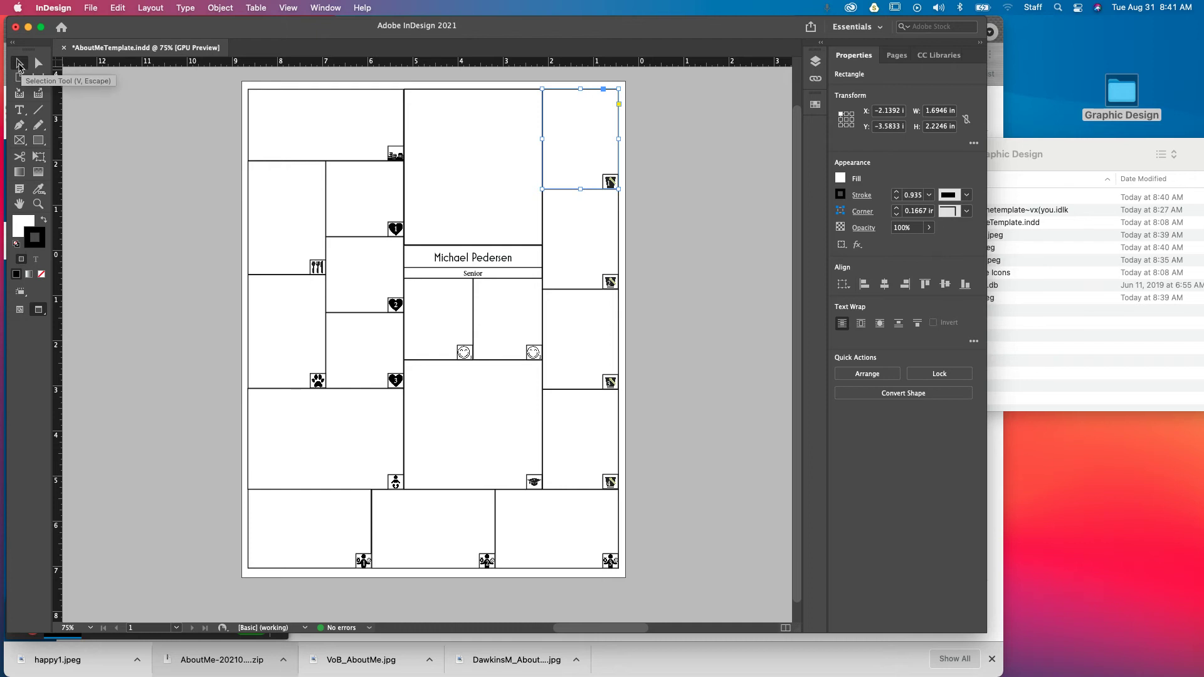
left_click(635, 135)
left_click(615, 143)
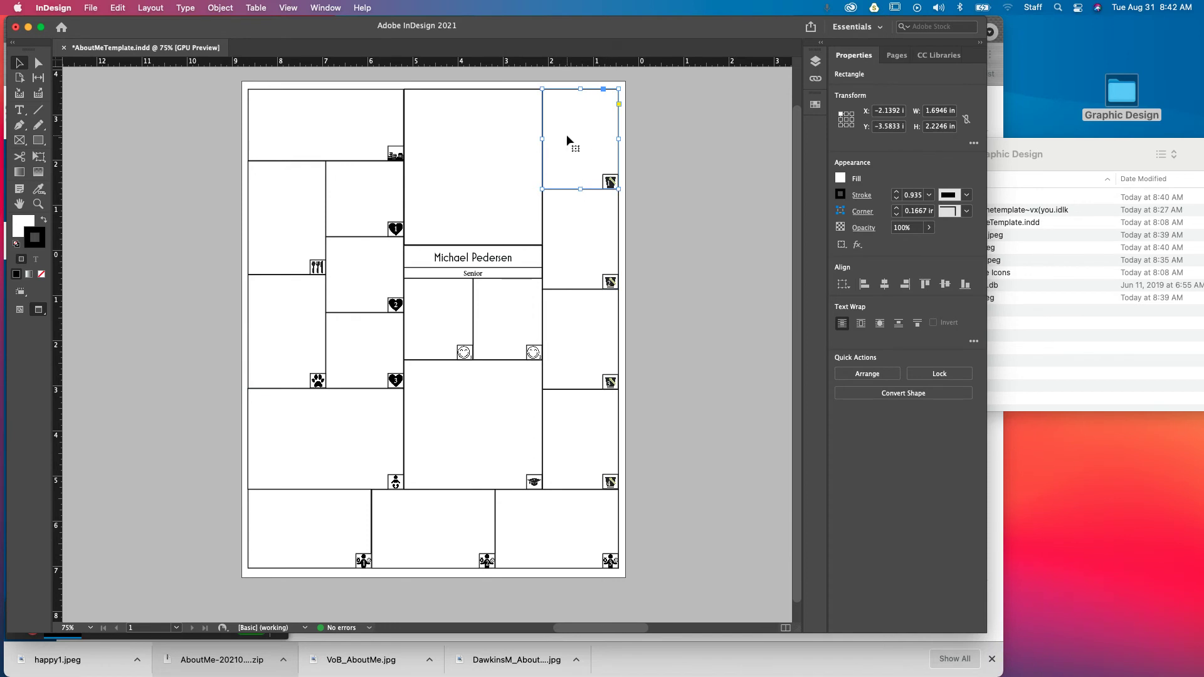
left_click(91, 8)
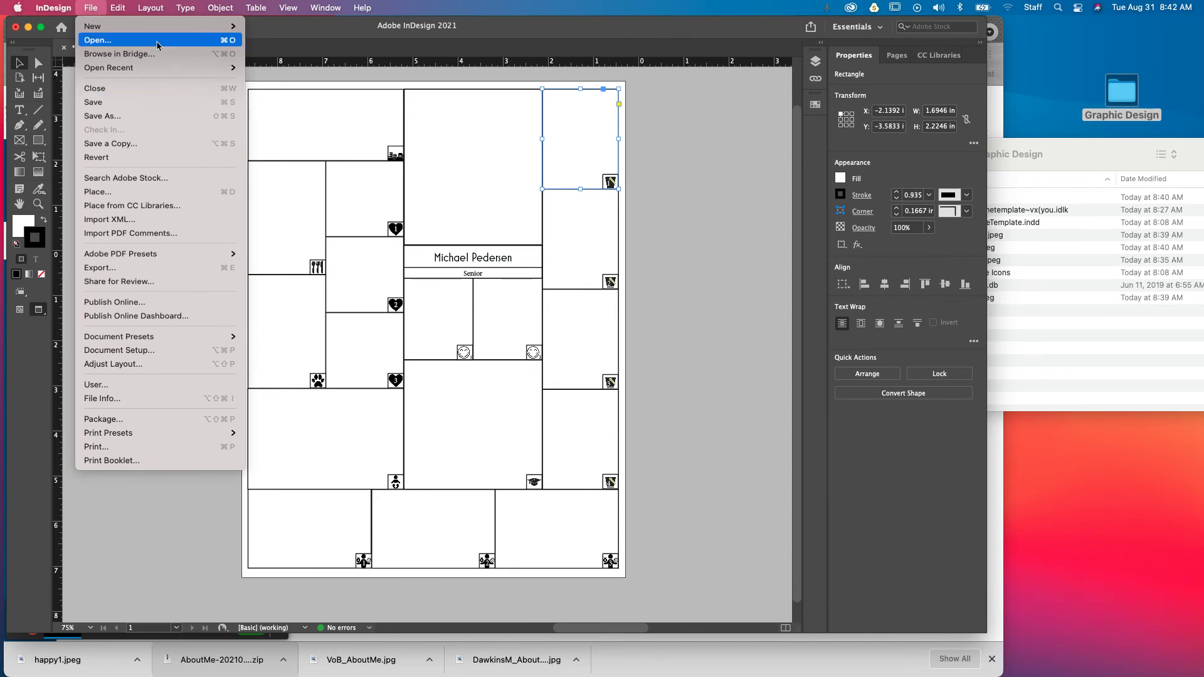
left_click(100, 195)
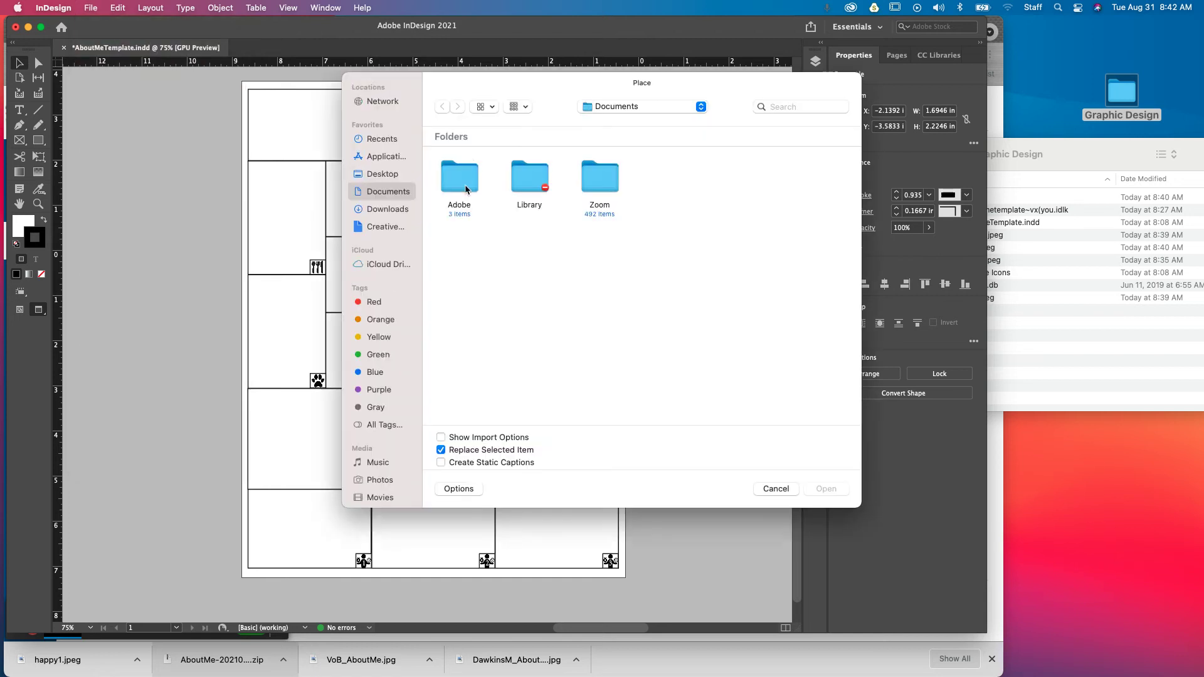
left_click(380, 176)
double_click(666, 180)
double_click(456, 171)
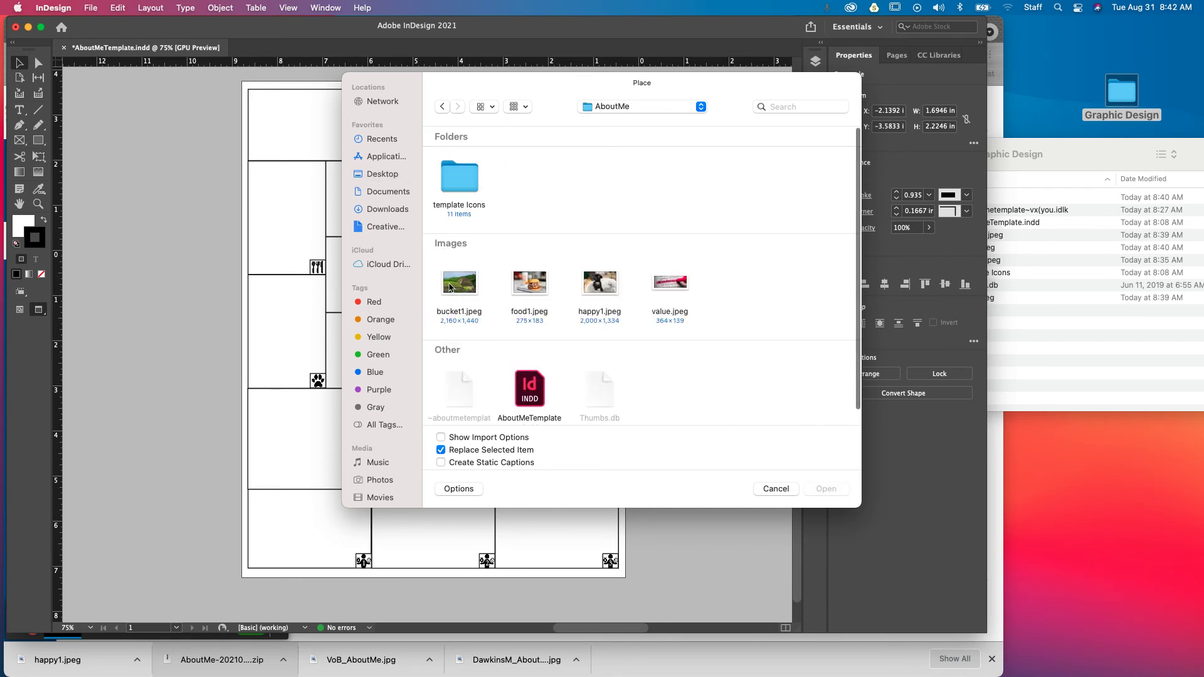
left_click(450, 286)
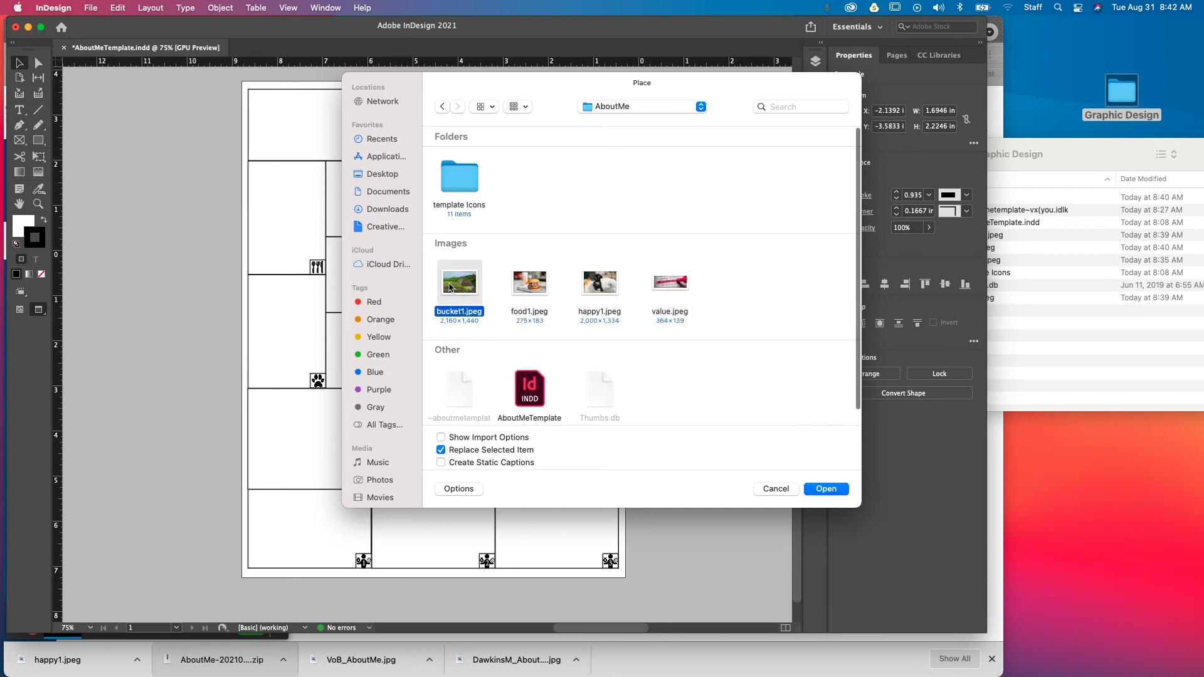
left_click(825, 489)
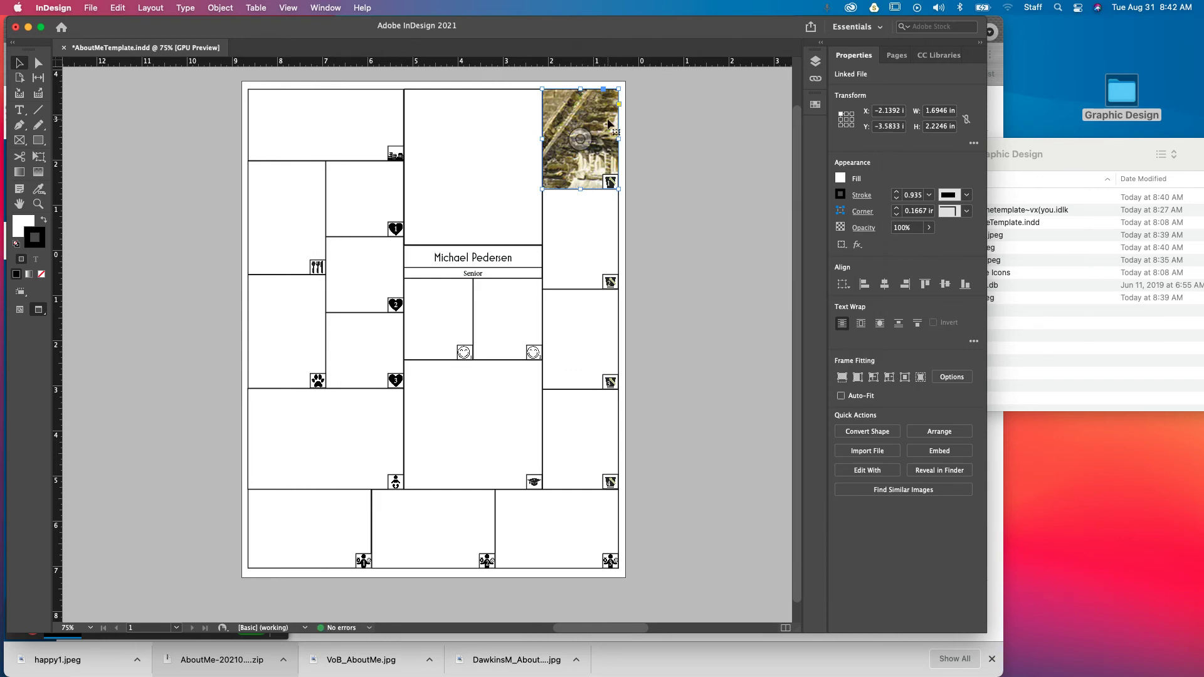
Step: Open bucket1.jpeg from the Finder folder to examine the full picture in Preview, and close it again
left_click(1107, 154)
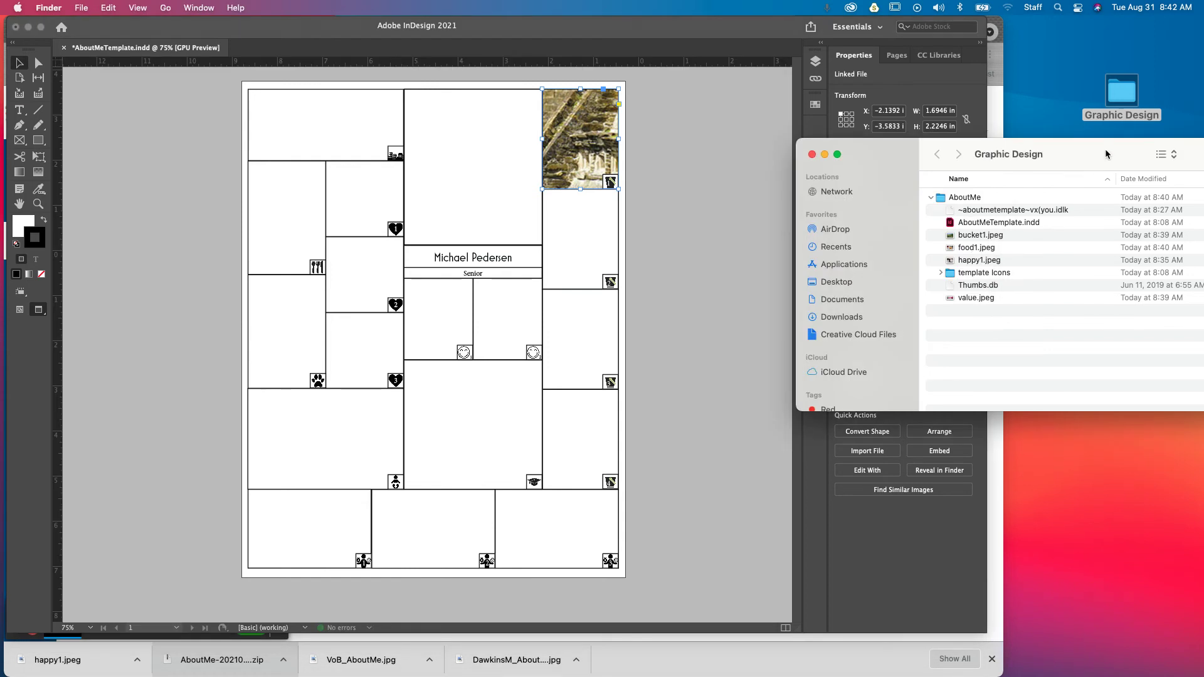
double_click(976, 236)
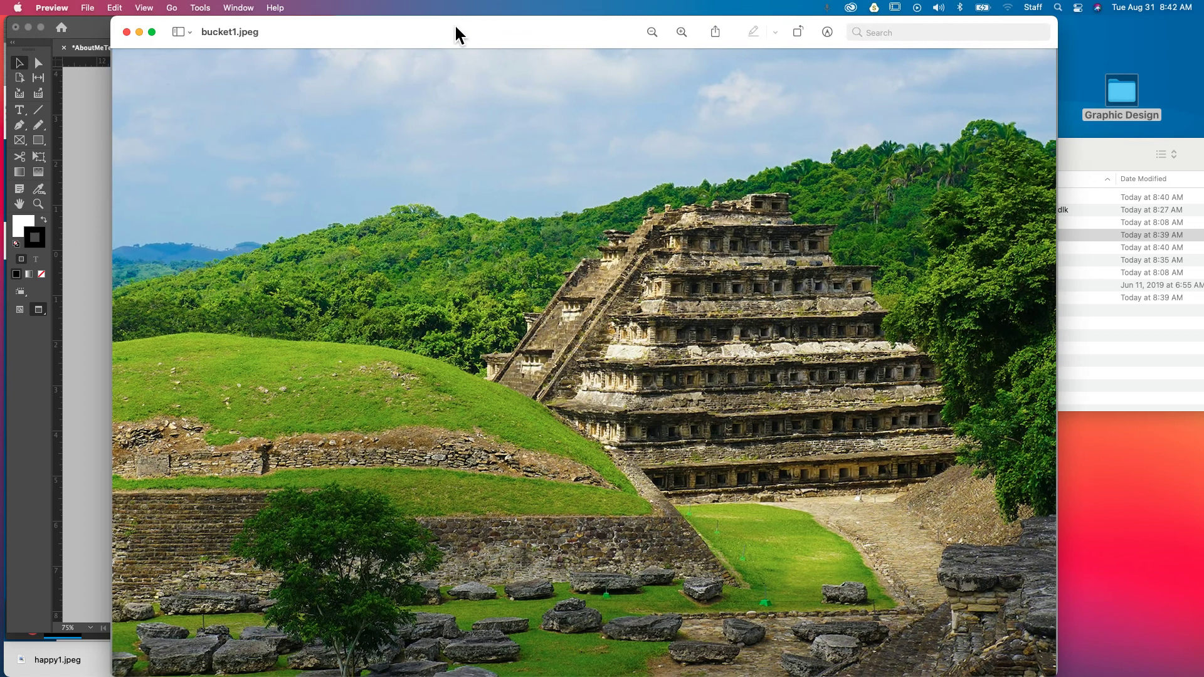
left_click_drag(455, 27, 457, 107)
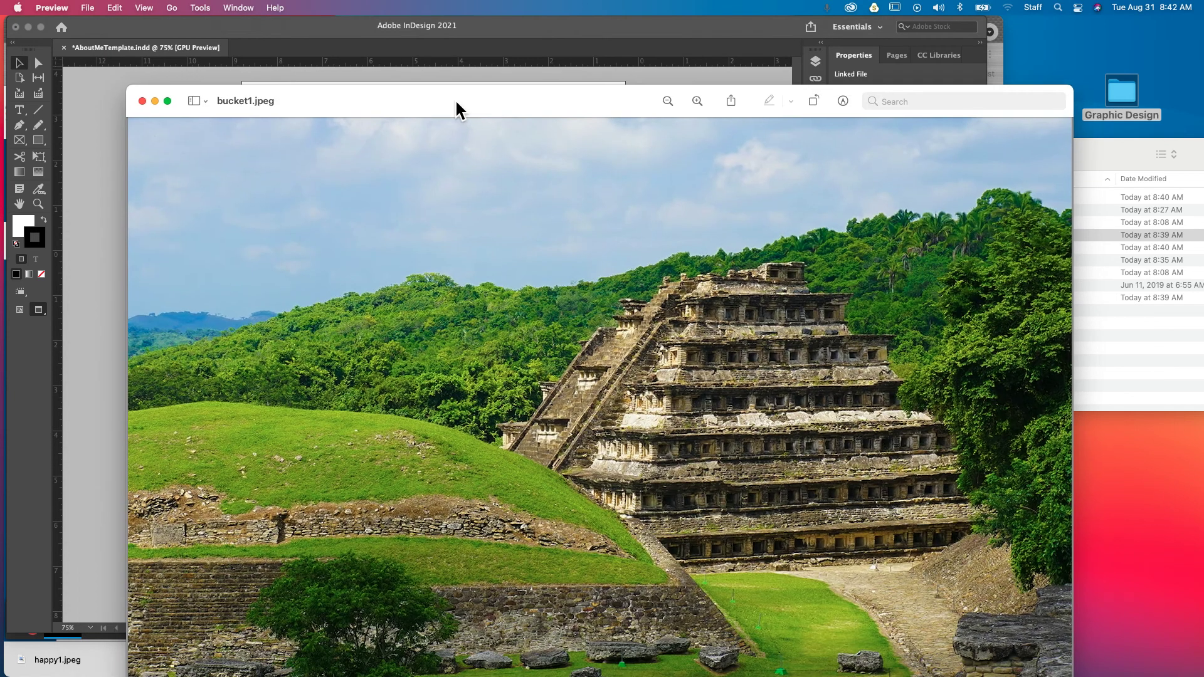
left_click(155, 101)
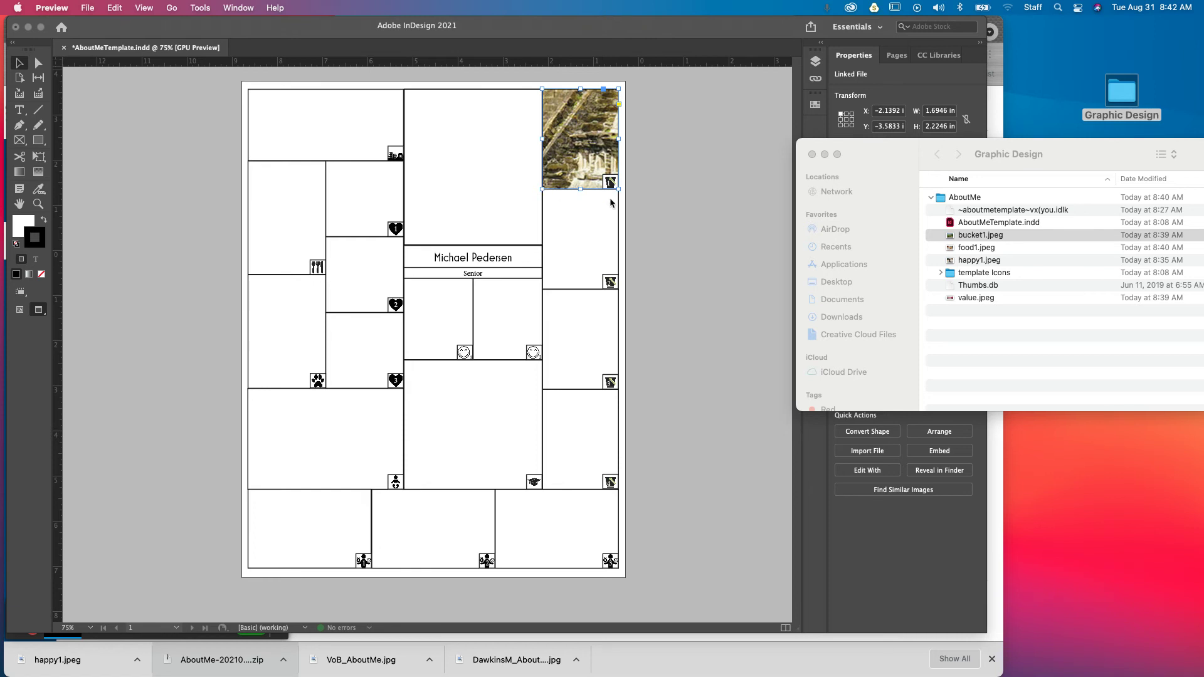
Step: Return to InDesign and place food1.jpeg into the still-selected upper-right frame, replacing the pyramid picture
left_click(88, 10)
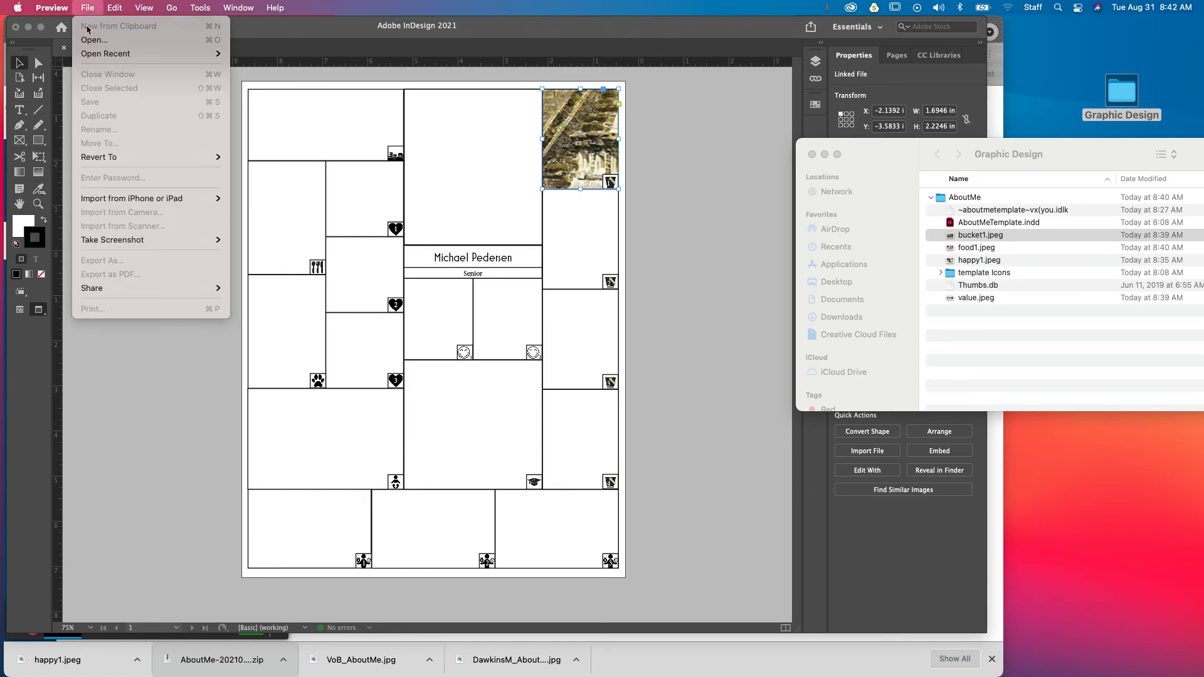
left_click(365, 73)
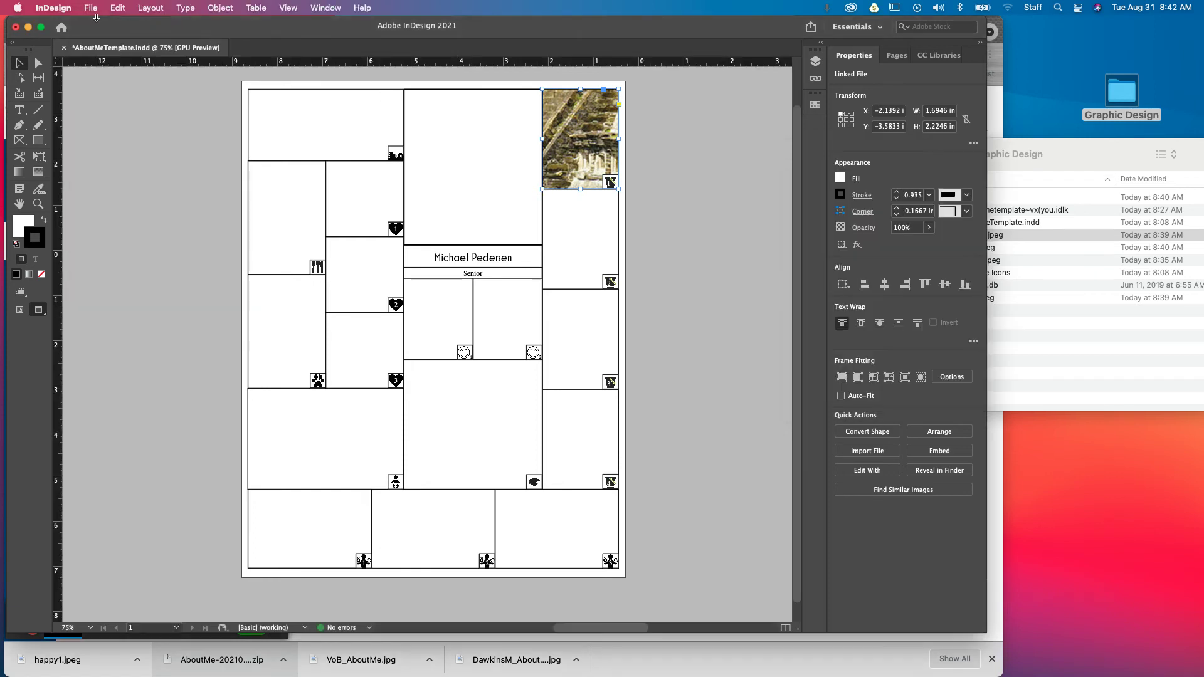
left_click(91, 9)
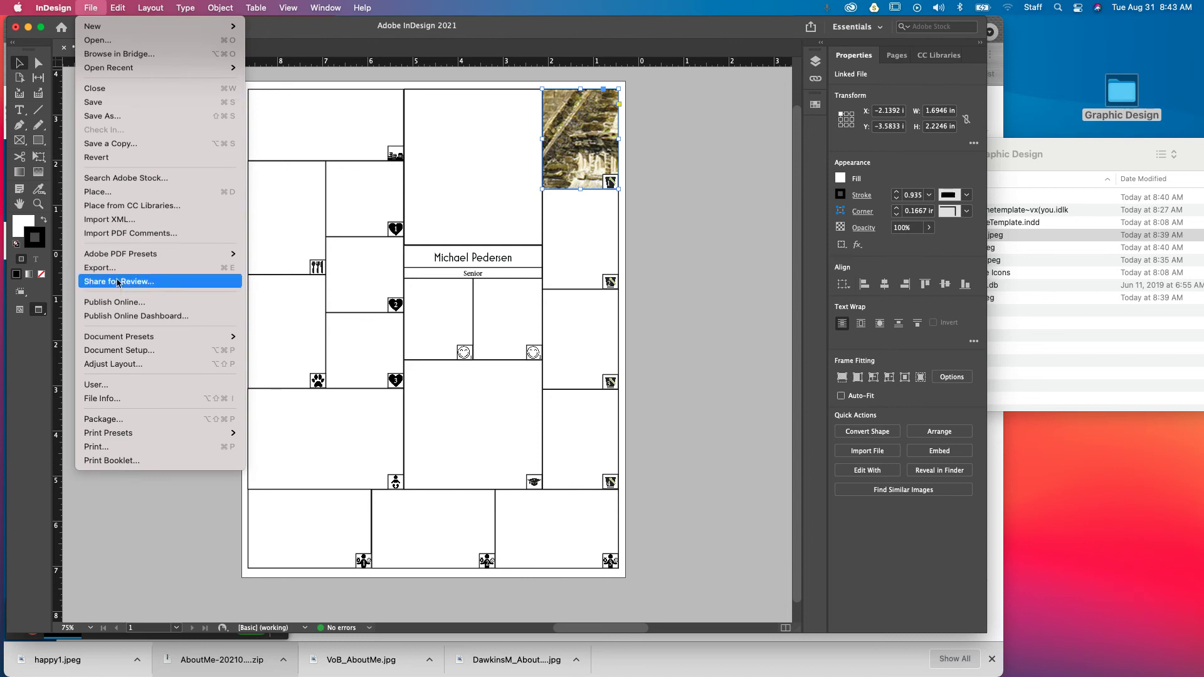
left_click(120, 193)
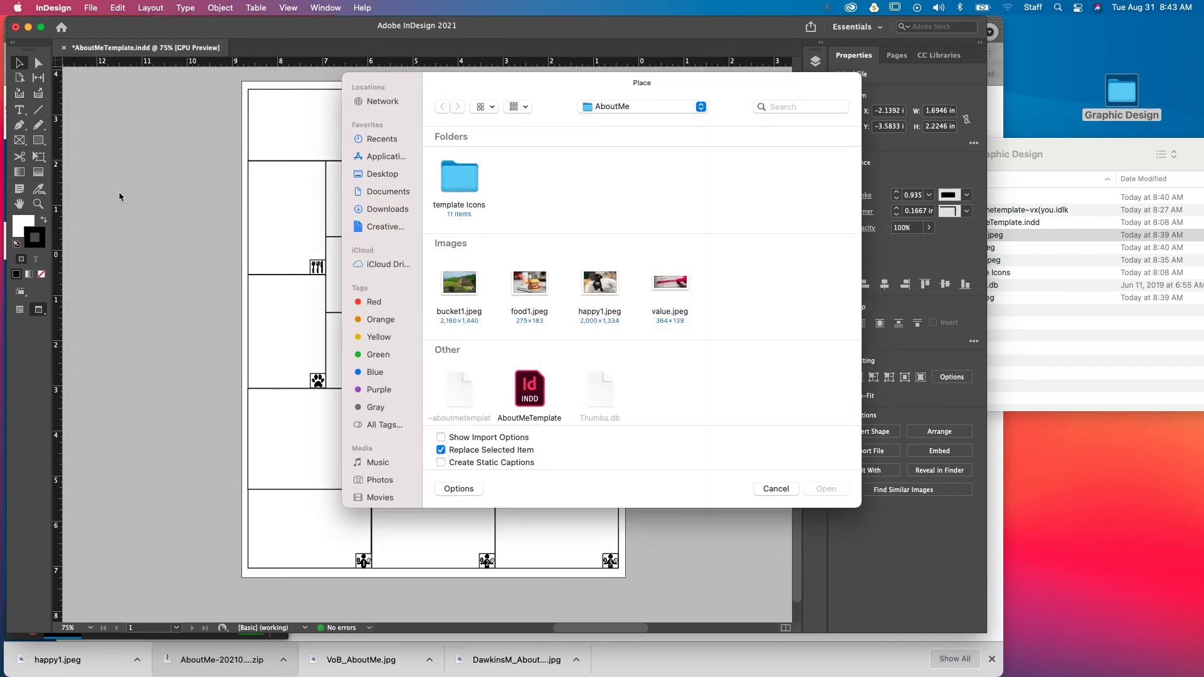
left_click(528, 289)
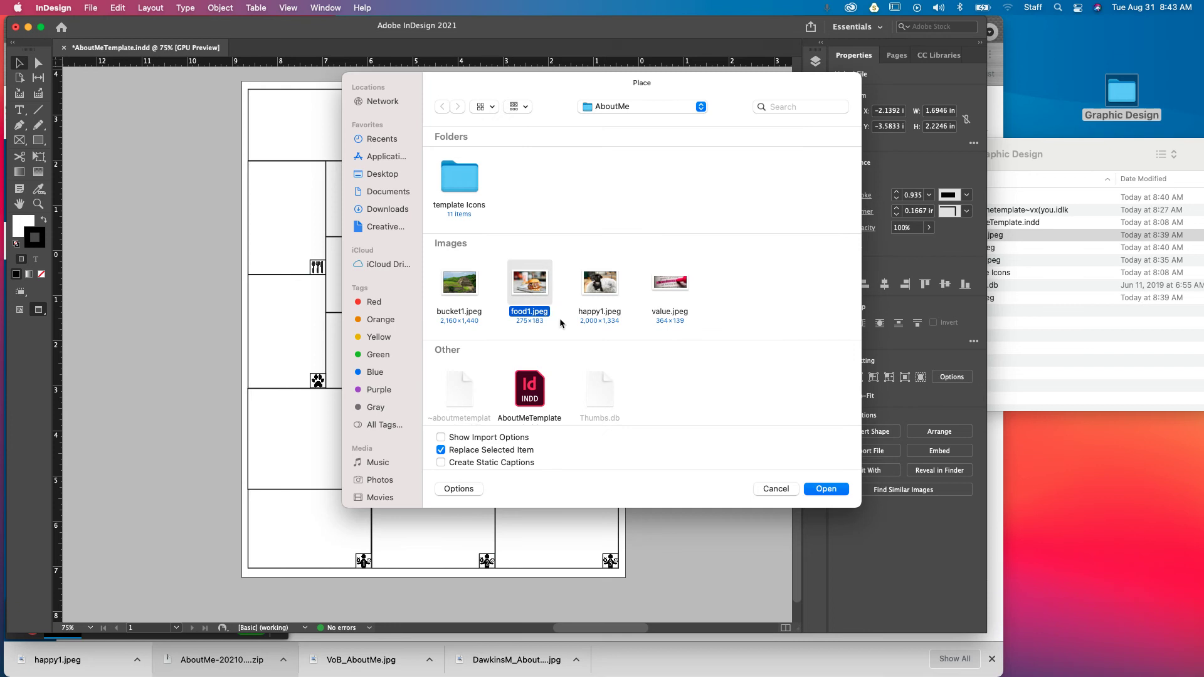
left_click(827, 493)
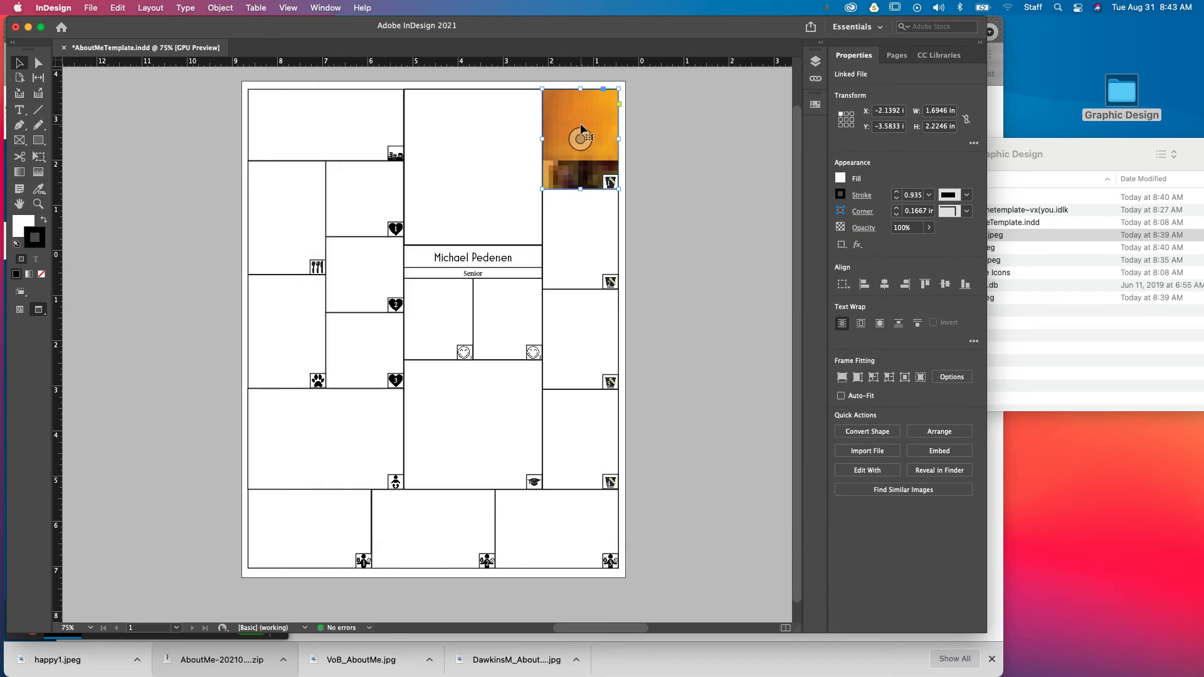
Step: Undo the last image replacement in the upper-right frame and discard the loaded food1.jpeg
left_click(94, 8)
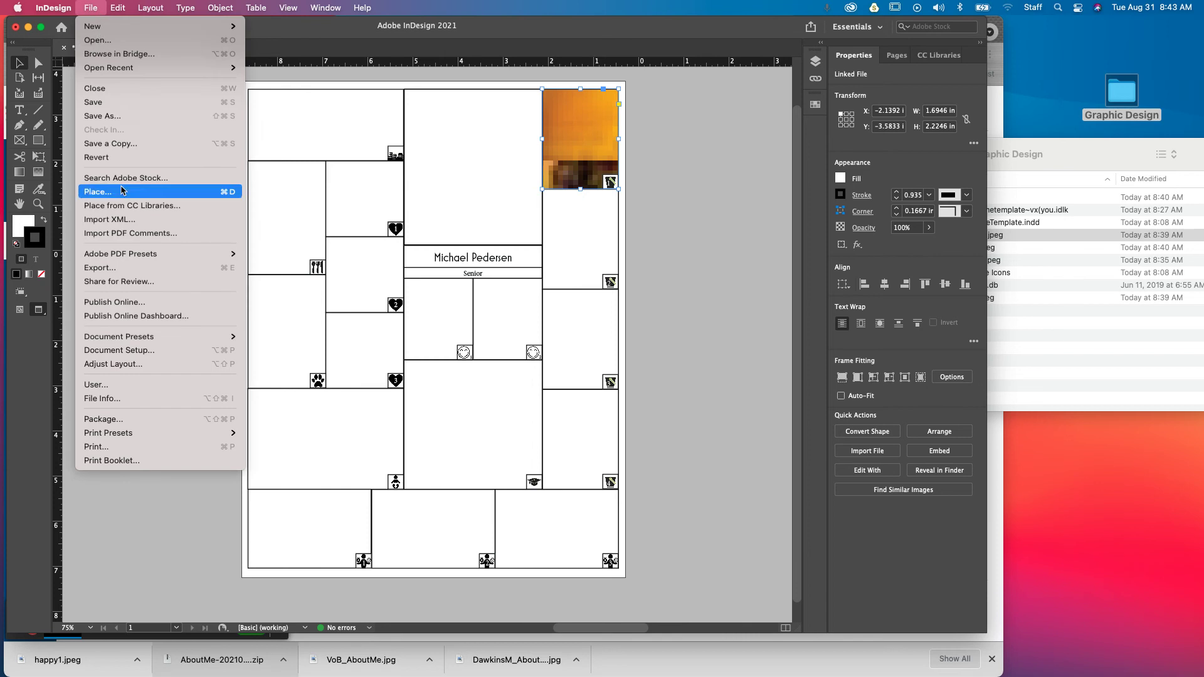
left_click(122, 28)
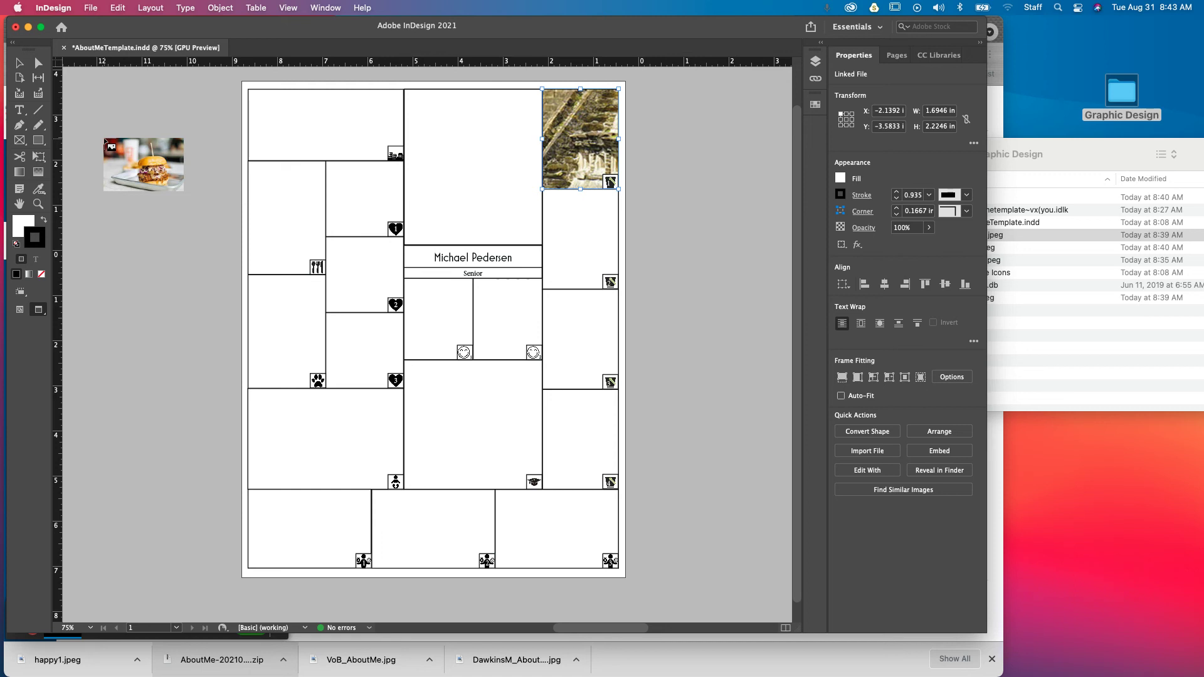
key("Escape")
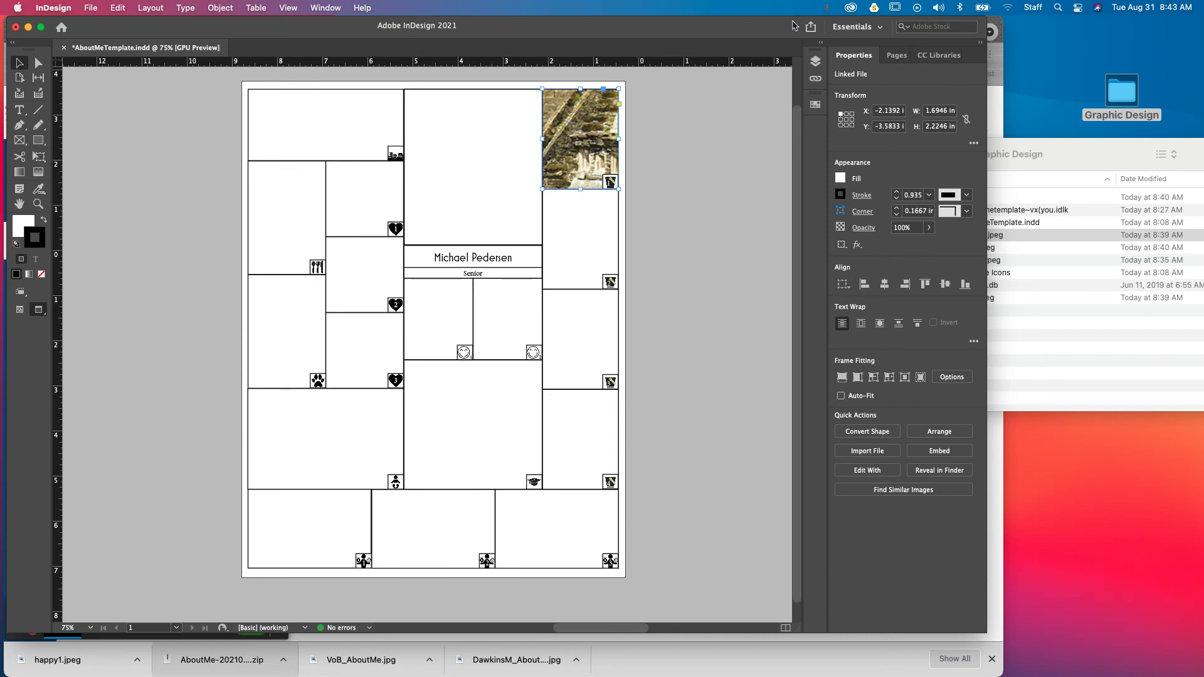
Step: Place food1.jpeg from the AboutMe folder into the frame with the fork-and-knife icon on the page's left side
left_click(641, 167)
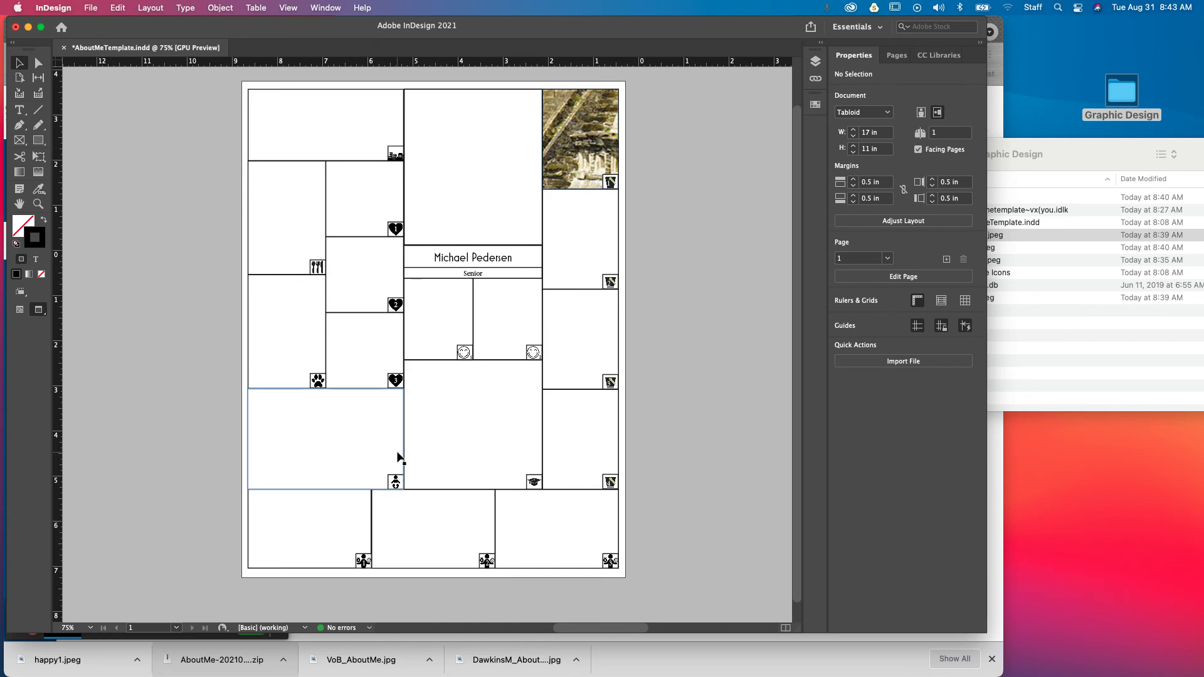
left_click(262, 187)
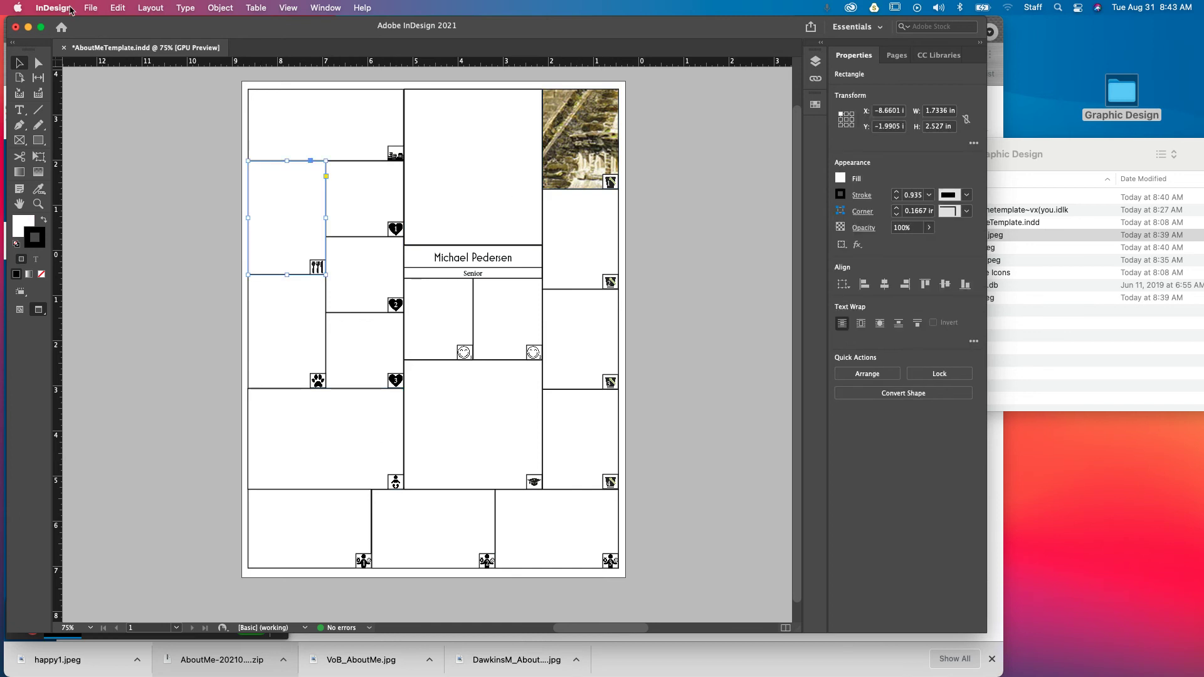
left_click(95, 11)
left_click(121, 193)
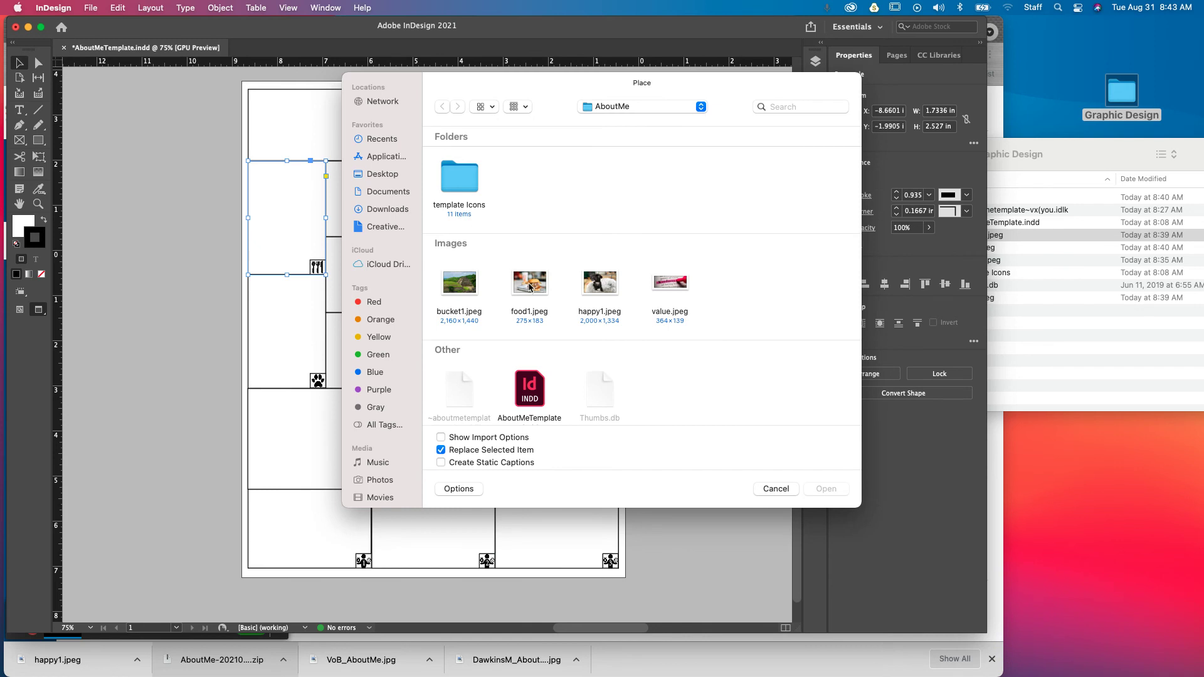
left_click(533, 288)
left_click(833, 492)
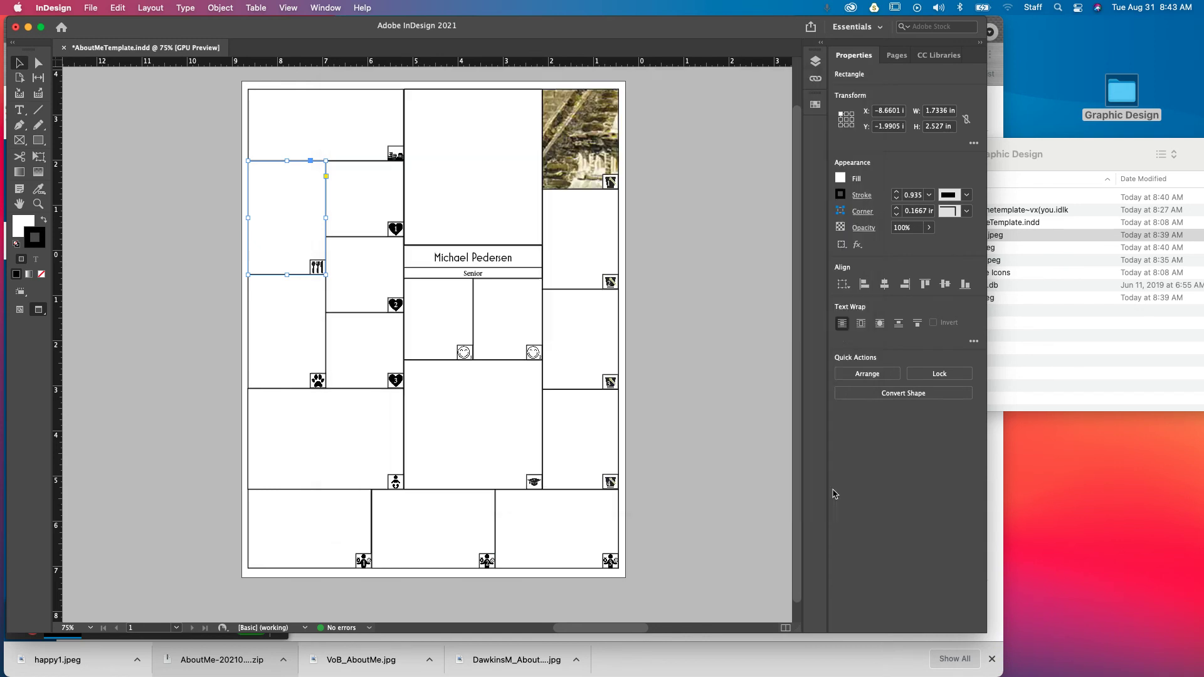
Step: Shift the burger picture leftward inside its frame until the burger is centered, to an X+ offset of about -1.654 in, and deselect it
left_click(285, 220)
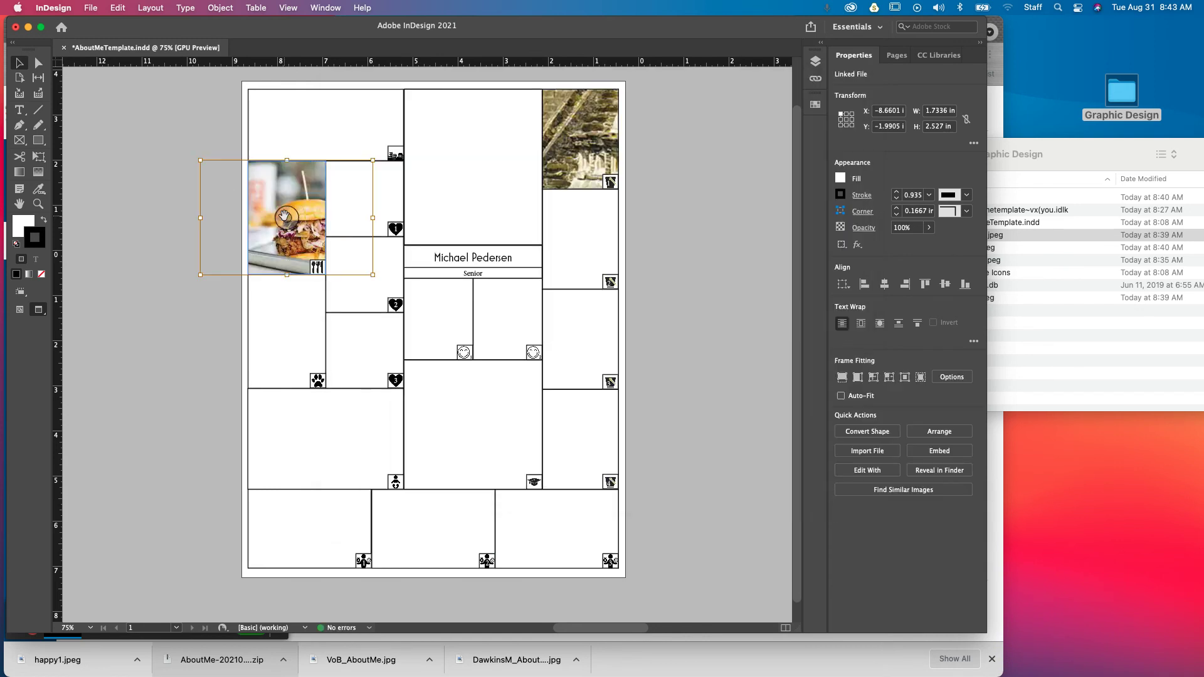
key("shift+Left")
key("shift+Left")
key("shift+Left")
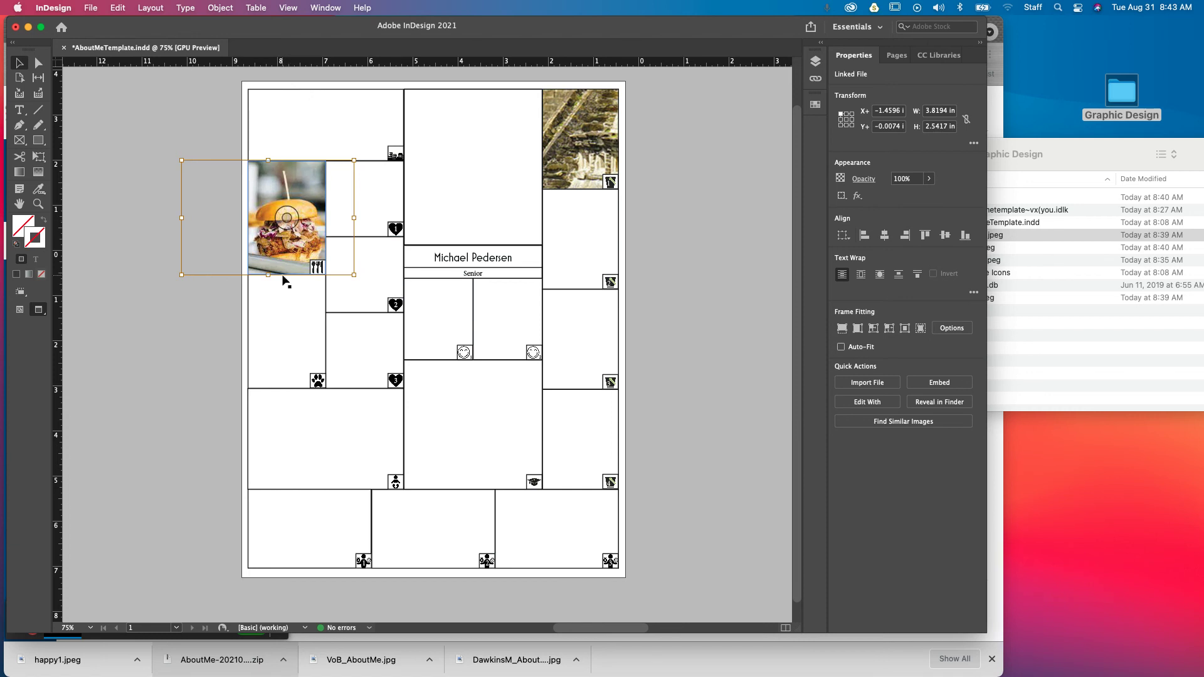
key("Left")
key("Left")
key("Left")
key("Left")
key("Left")
key("Left")
key("Left")
key("Left")
key("Left")
key("Left")
key("Left")
key("Left")
key("Left")
key("Left")
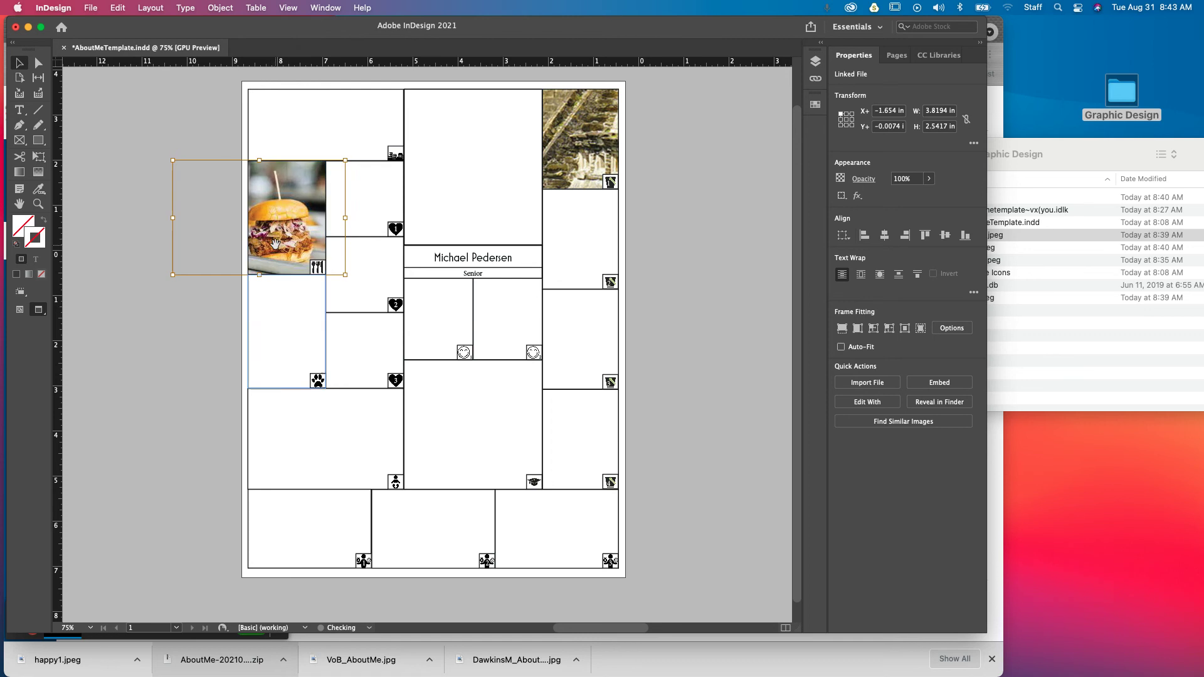
left_click(232, 318)
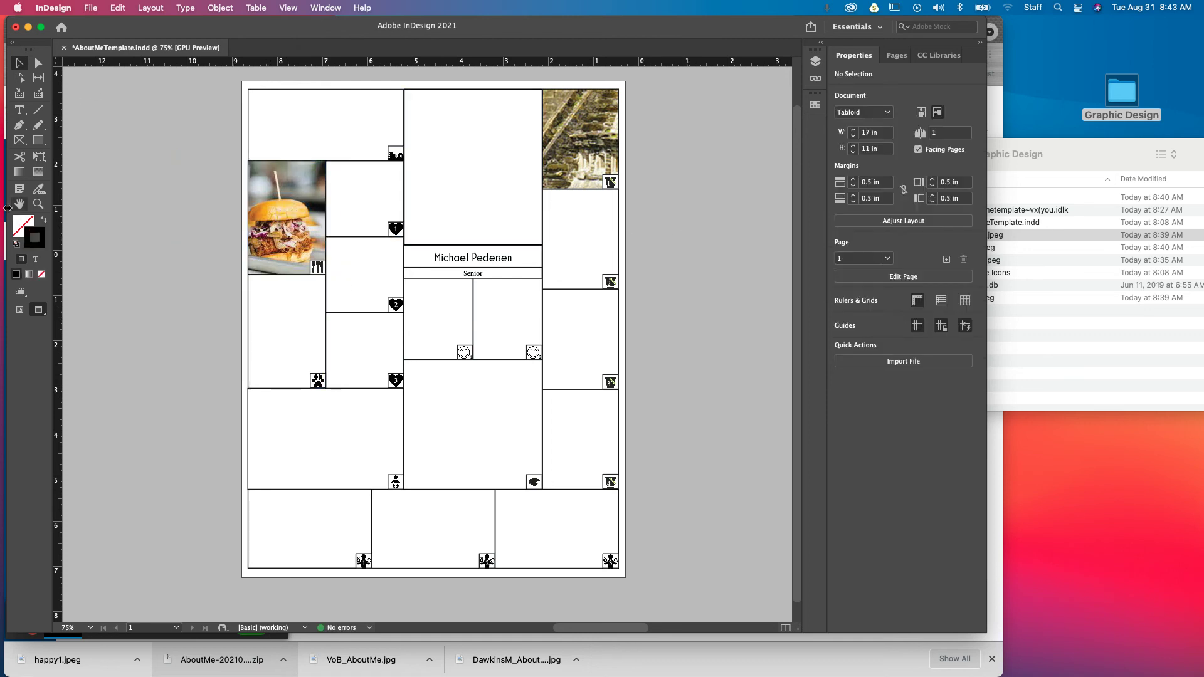
Step: Place happy1.jpeg from the AboutMe folder into the first heart-icon frame beside the burger picture and deselect it
left_click(91, 8)
left_click(117, 200)
left_click(600, 284)
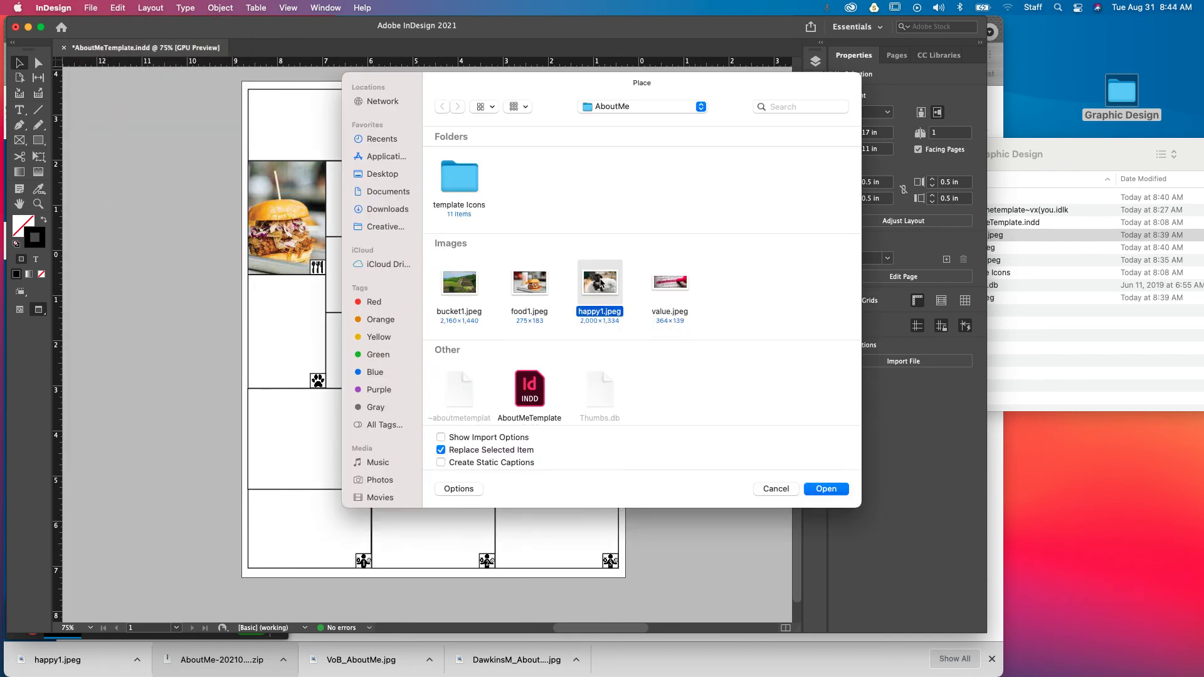
left_click(826, 489)
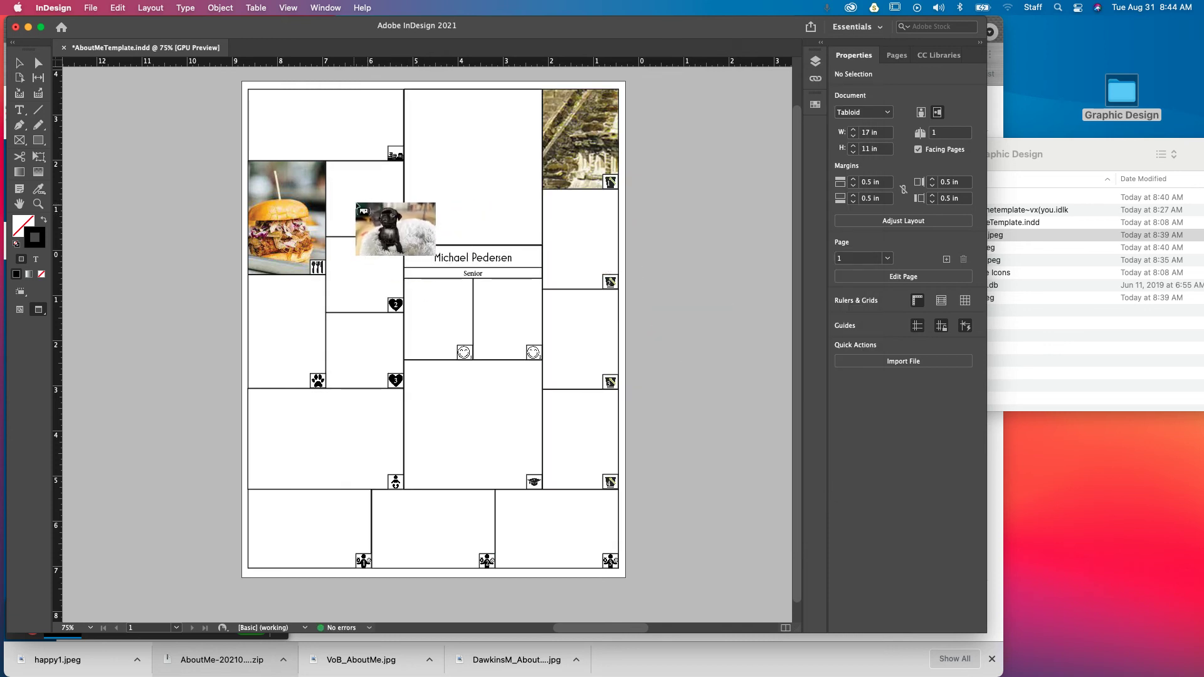
left_click(350, 183)
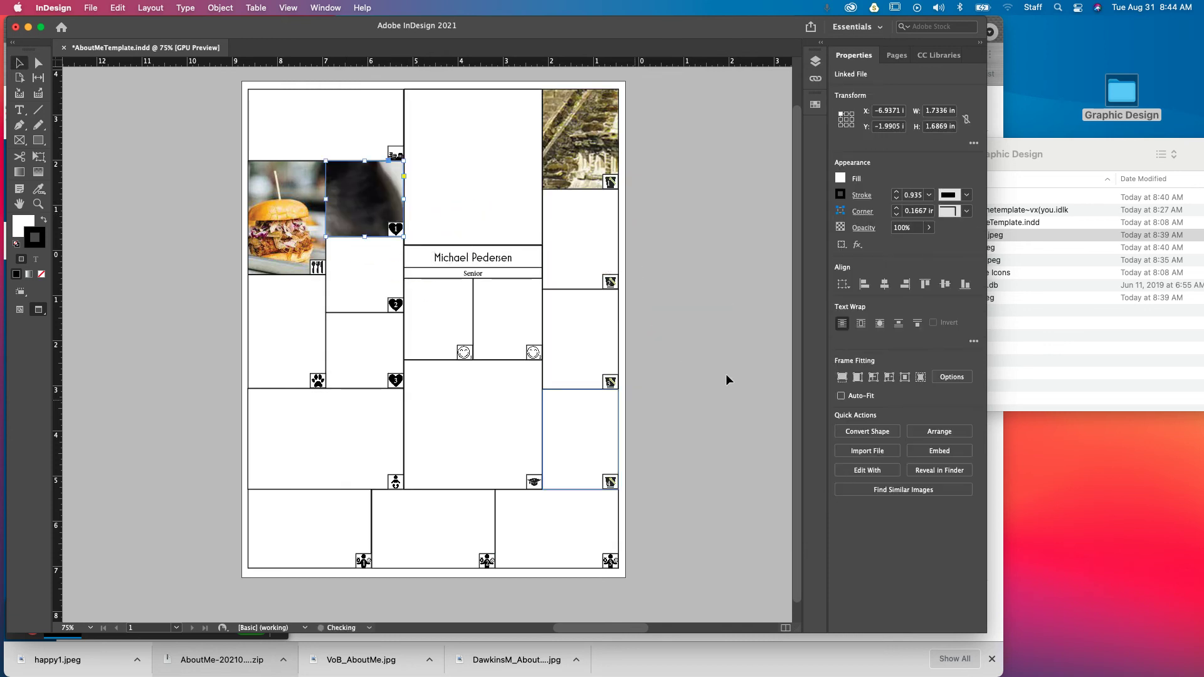
left_click(673, 365)
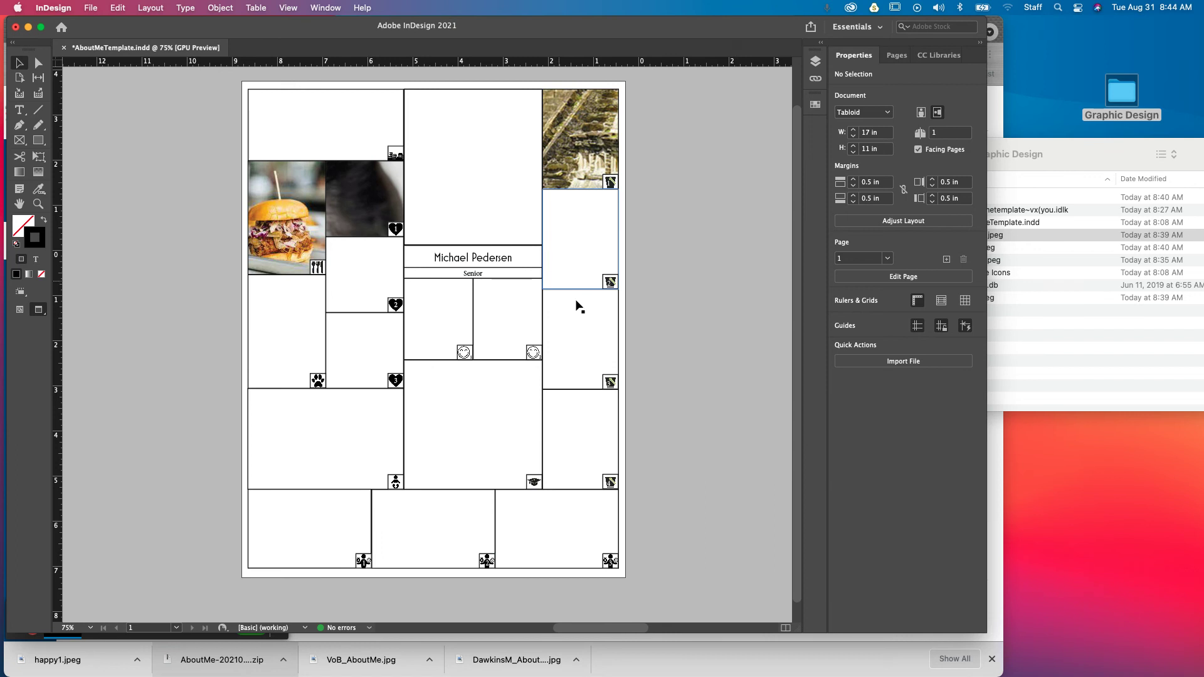
Step: Place value.jpeg from the AboutMe folder into the page's lower-left frame with the people icon
left_click(91, 7)
left_click(134, 192)
left_click(657, 284)
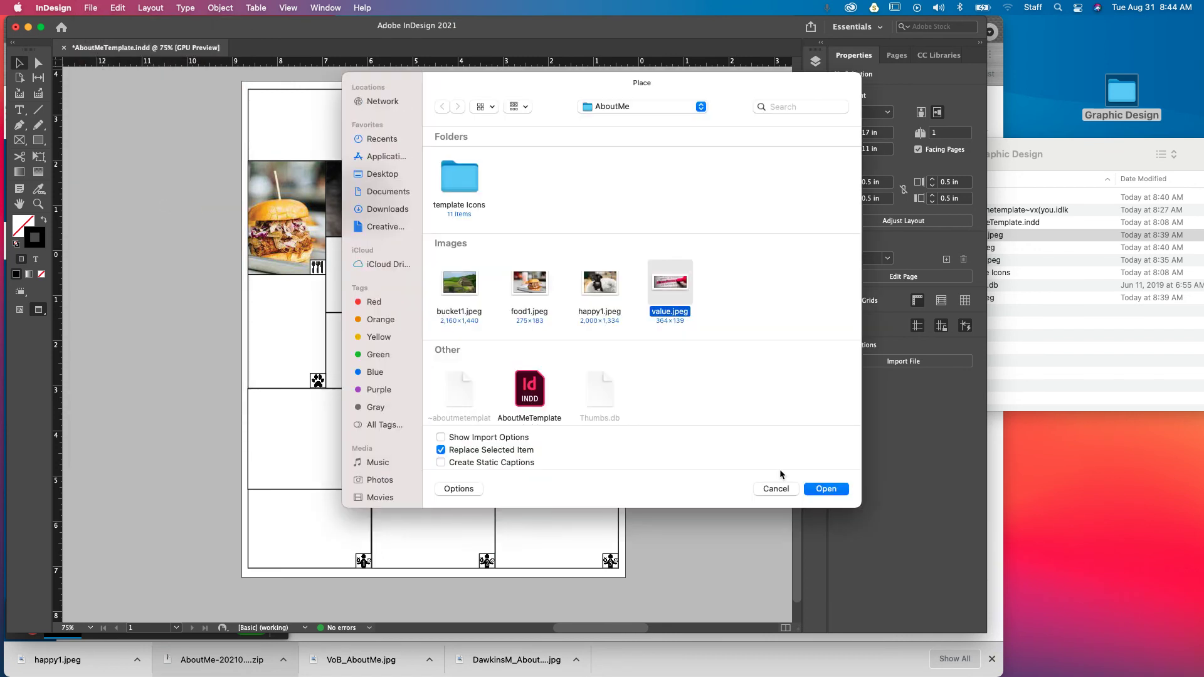
left_click(823, 489)
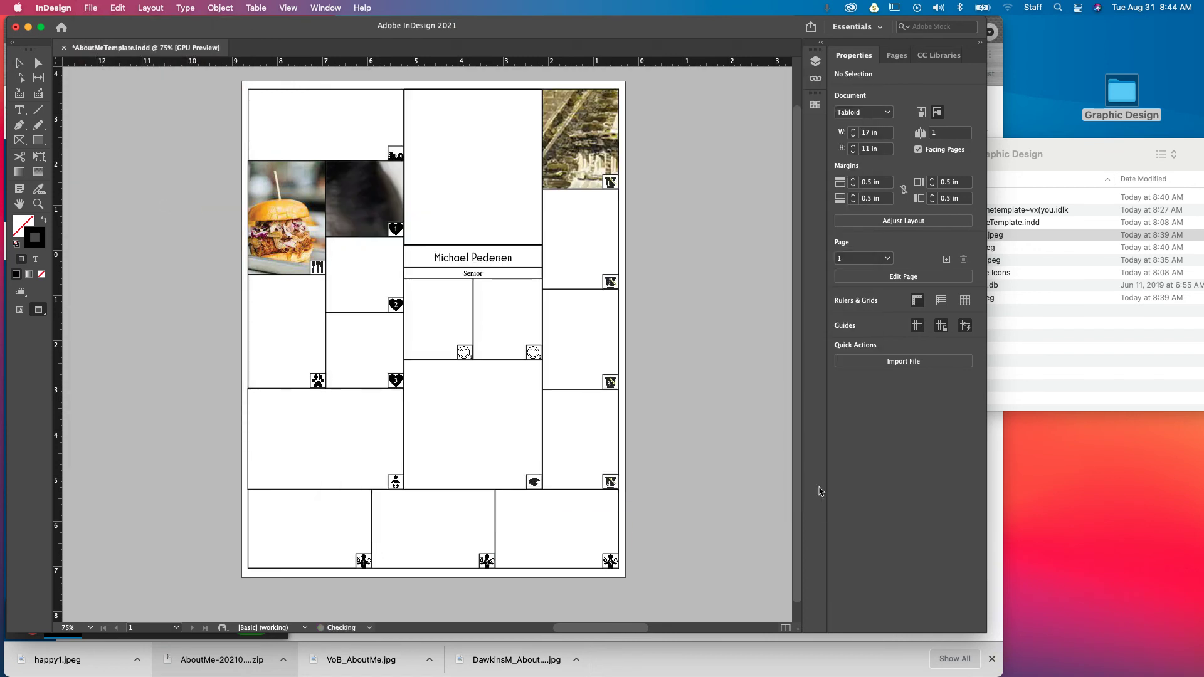
left_click(276, 508)
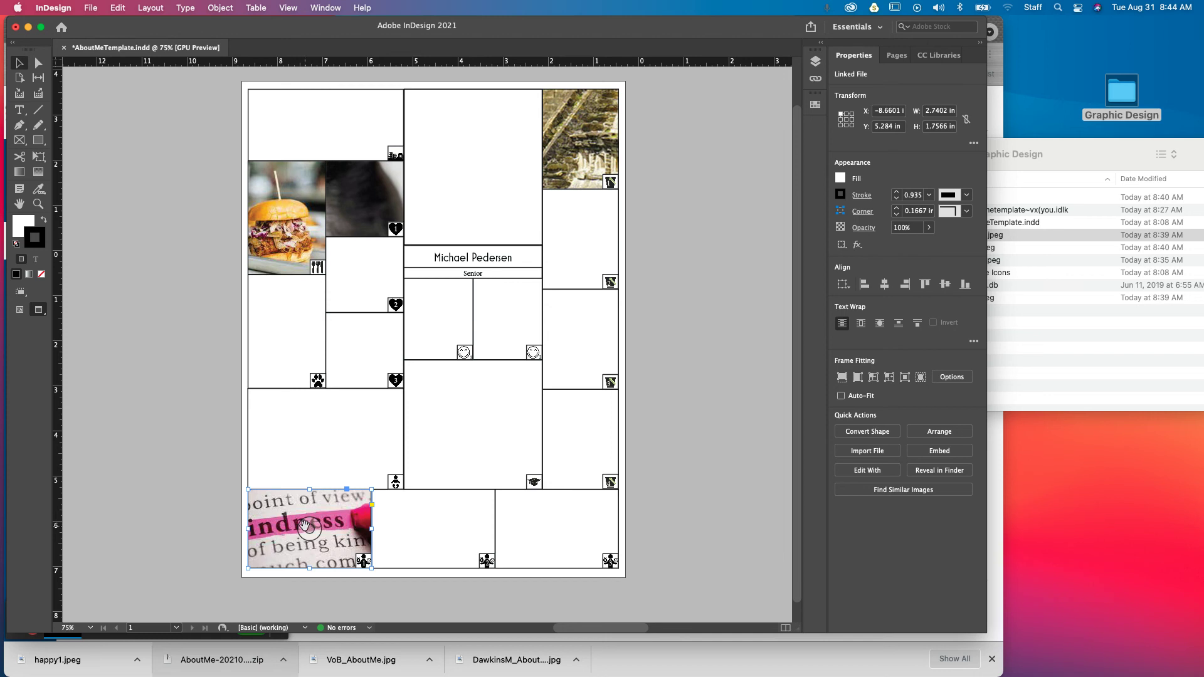
Step: Shift the value picture inside its frame until the word Kindness shows in full, at an X+ offset of about -0.66 in
left_click(308, 527)
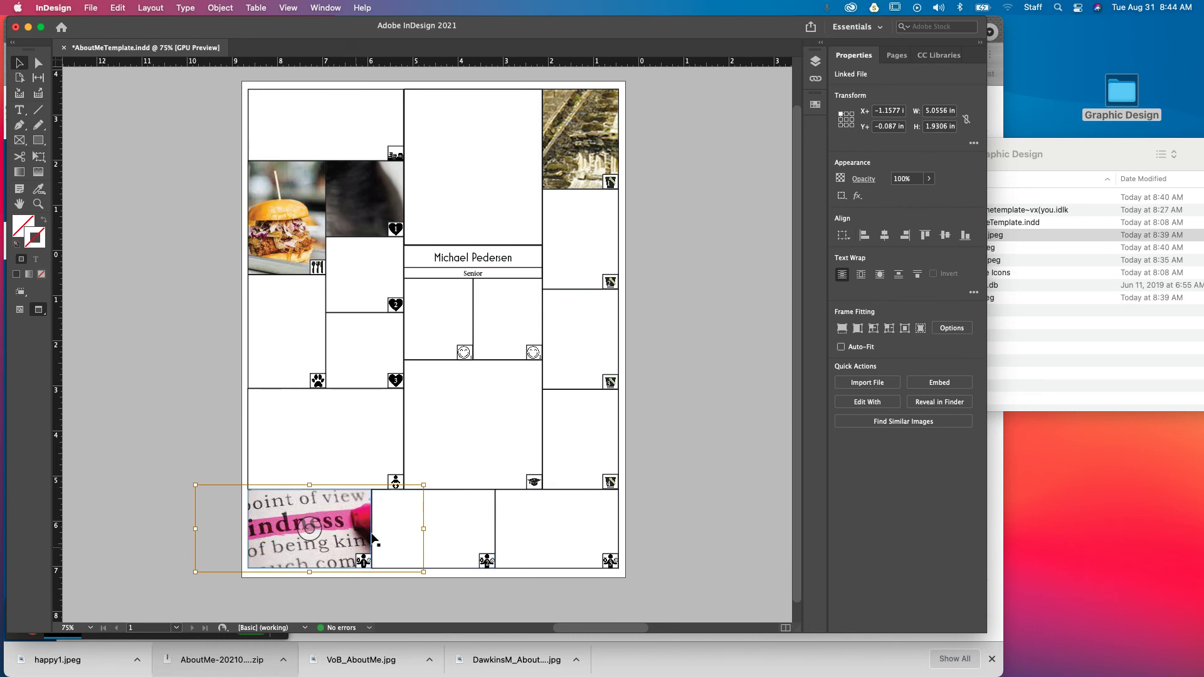
left_click_drag(317, 526, 287, 529)
left_click_drag(308, 525, 317, 526)
key("Right")
key("Right")
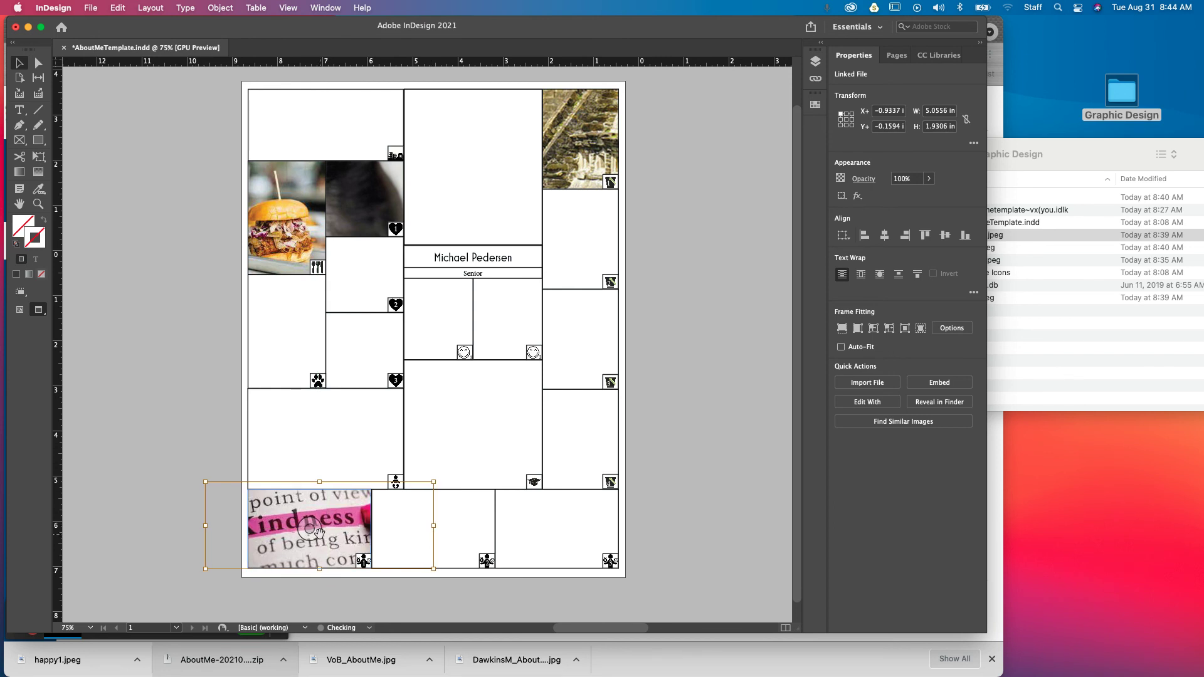
mouse_move(318, 532)
left_mouse_down()
mouse_move(270, 524)
mouse_move(323, 543)
left_mouse_up()
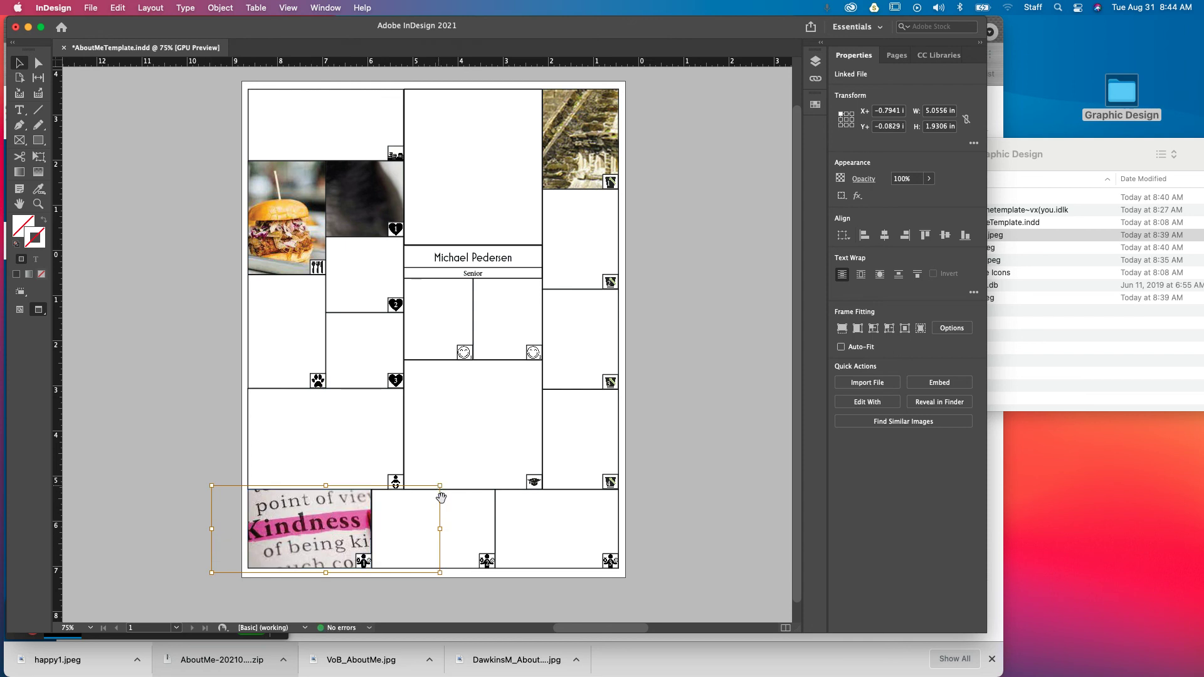
left_click_drag(318, 532, 319, 529)
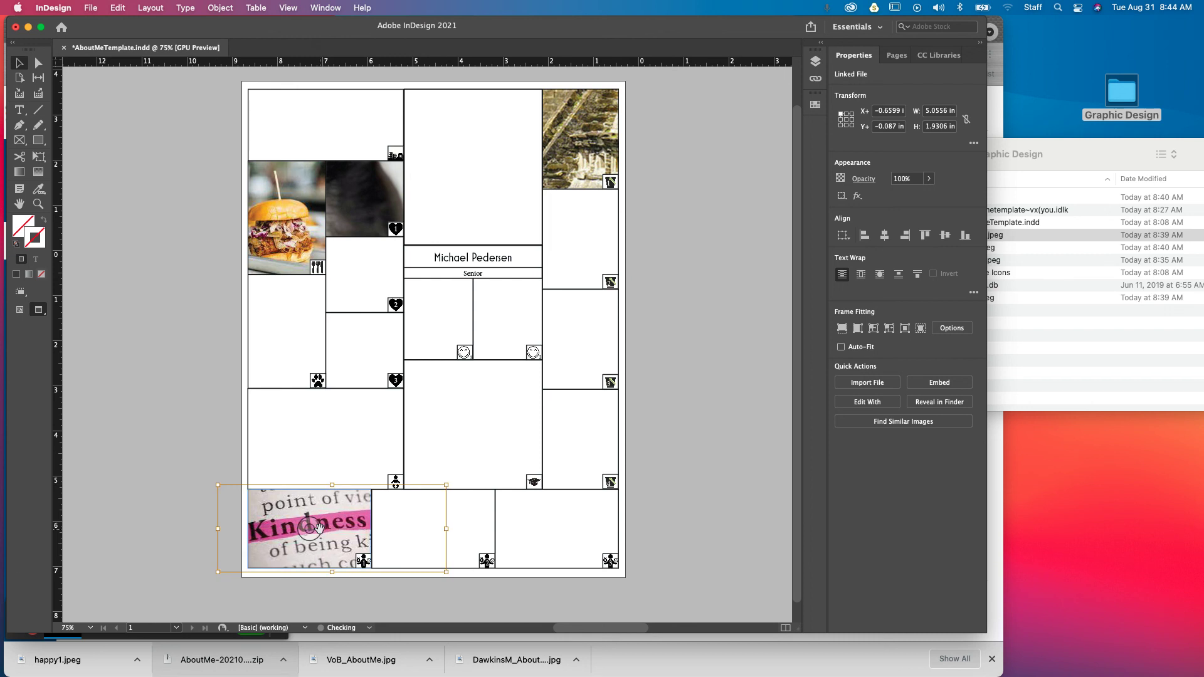
Step: Shift the burger picture slightly inside its frame to an X+ offset of about -1.536 in and deselect it
left_click(284, 215)
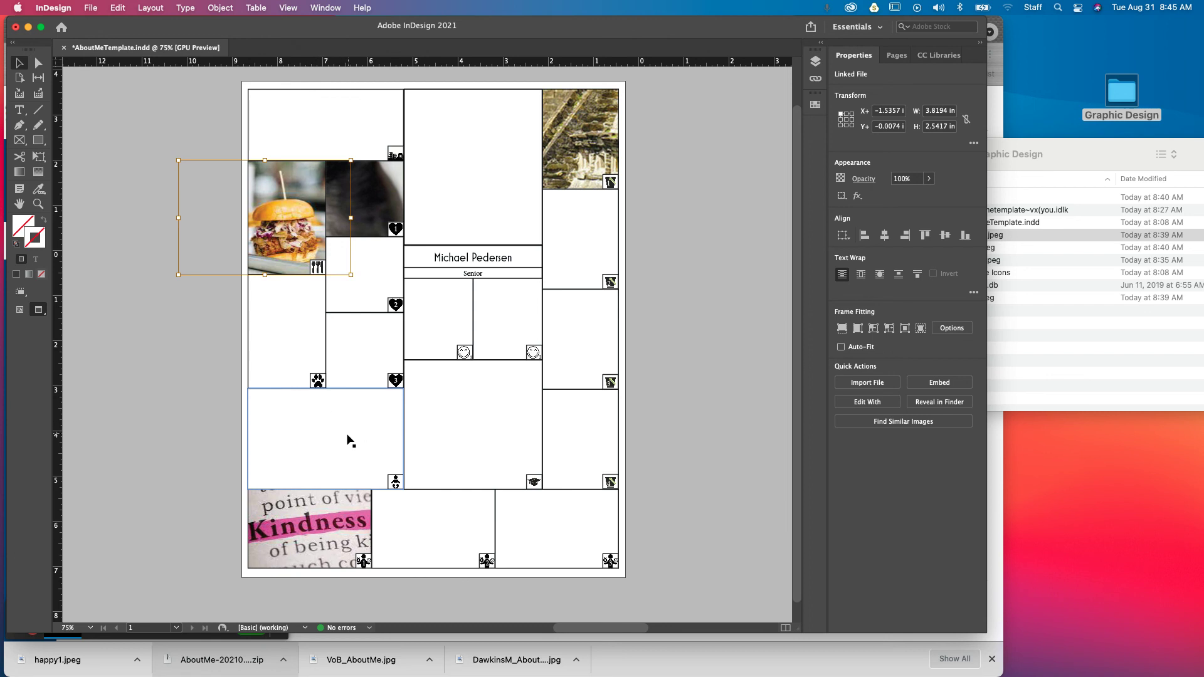
left_click(174, 331)
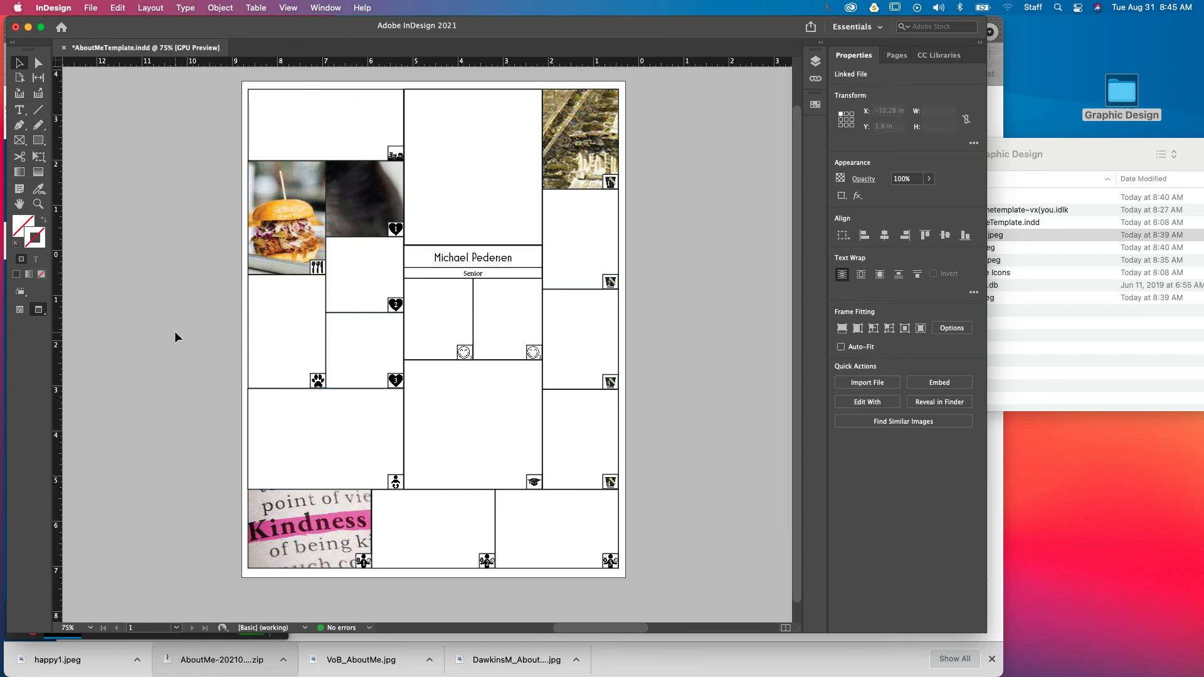
Step: Shift the oversized dog picture inside the first heart-icon frame and deselect it
left_click(362, 198)
left_click_drag(368, 198, 370, 203)
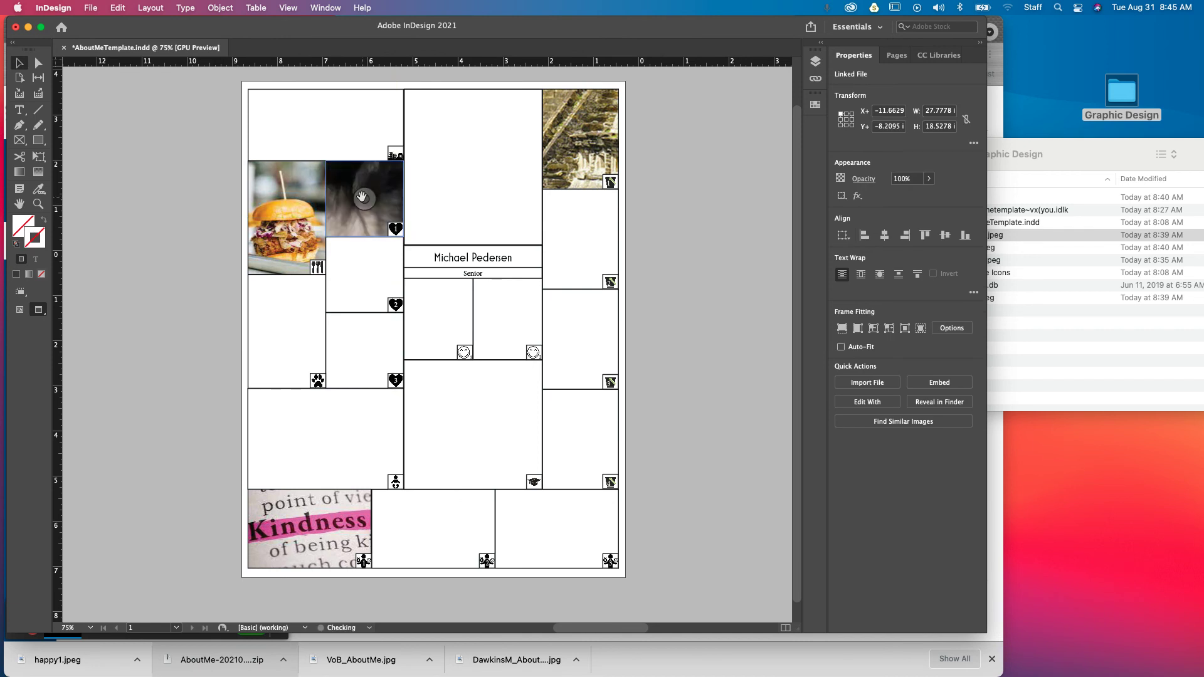
left_click(188, 159)
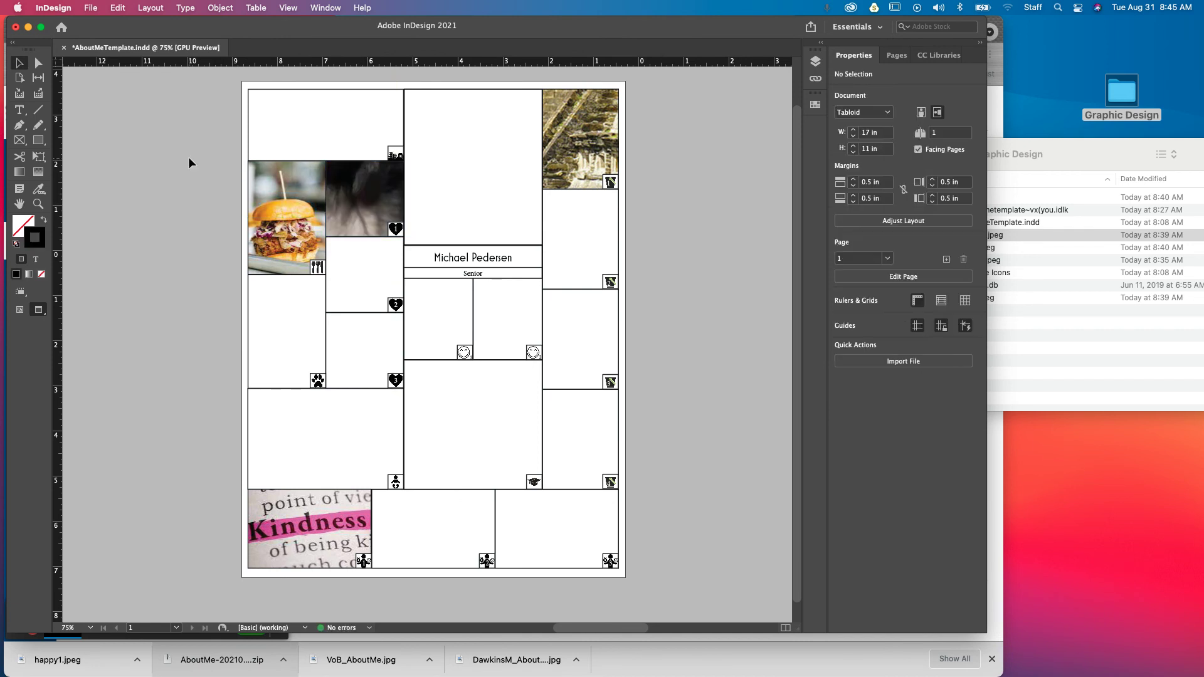
Step: Apply Fill Frame Proportionally to the pyramid picture in the page's upper-right frame
left_click(19, 65)
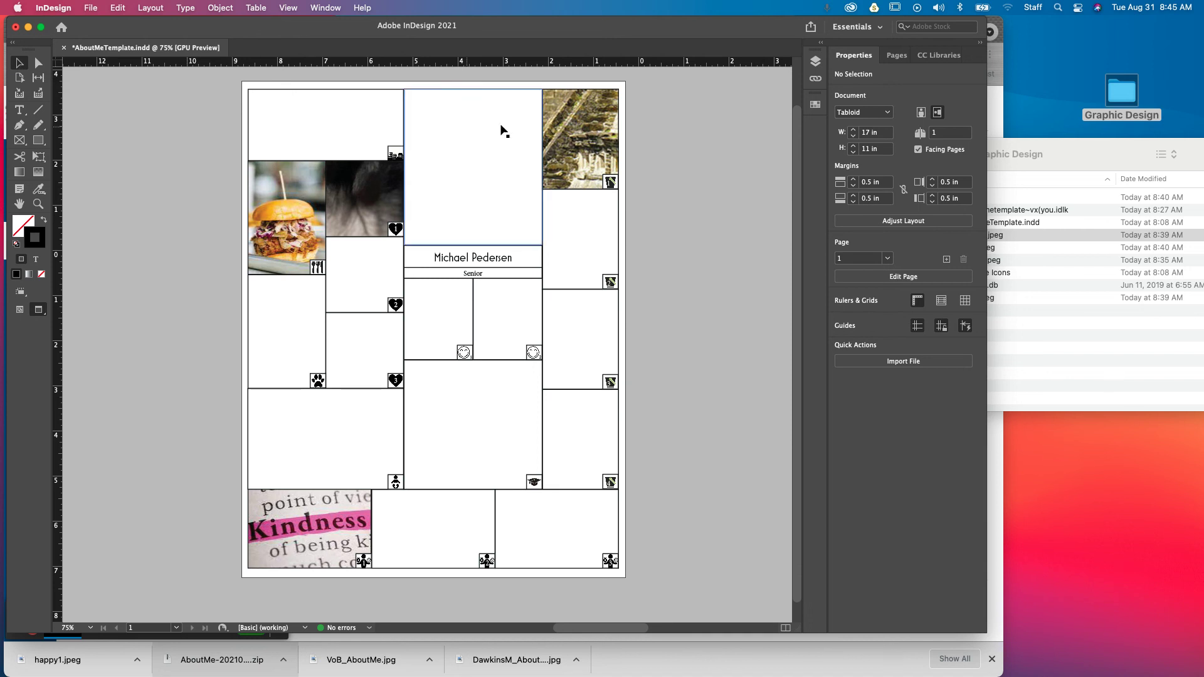
left_click(596, 122)
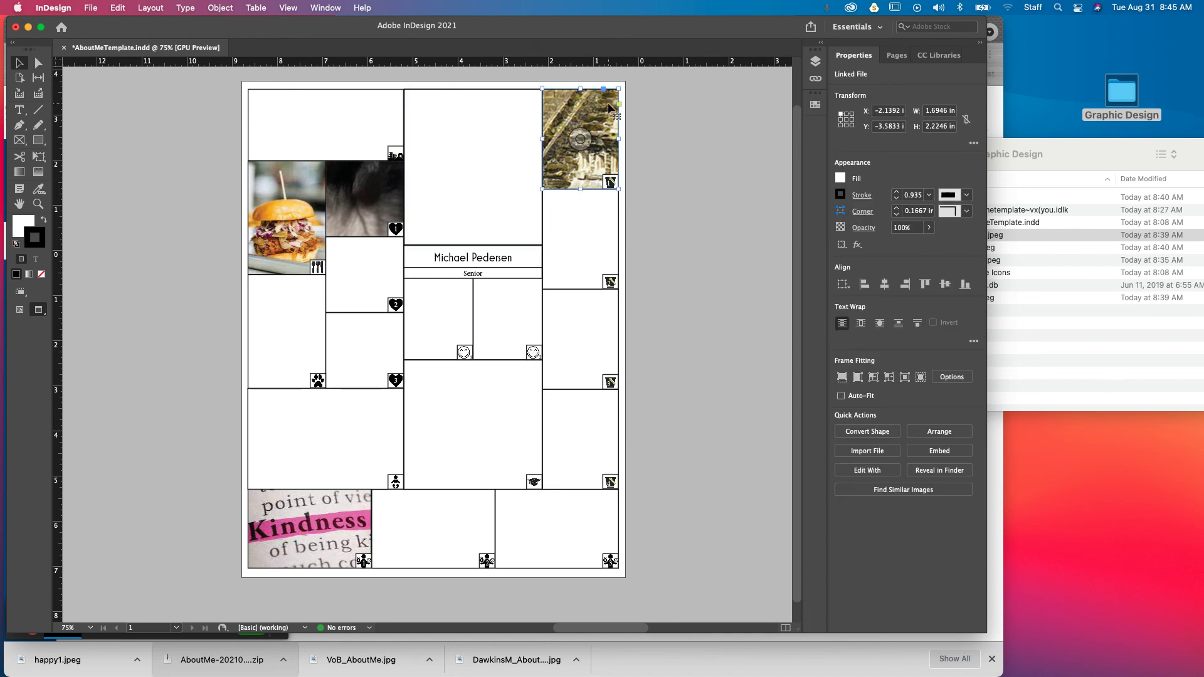
left_click(653, 117)
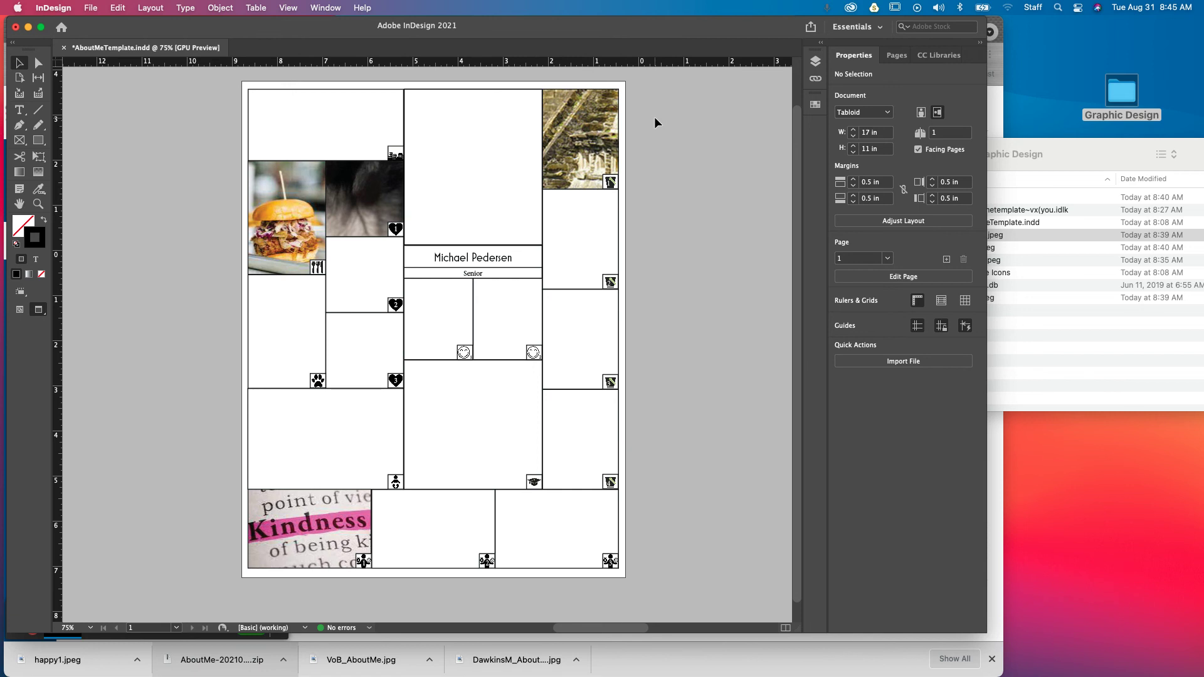
left_click(615, 129)
key("super+shift+a")
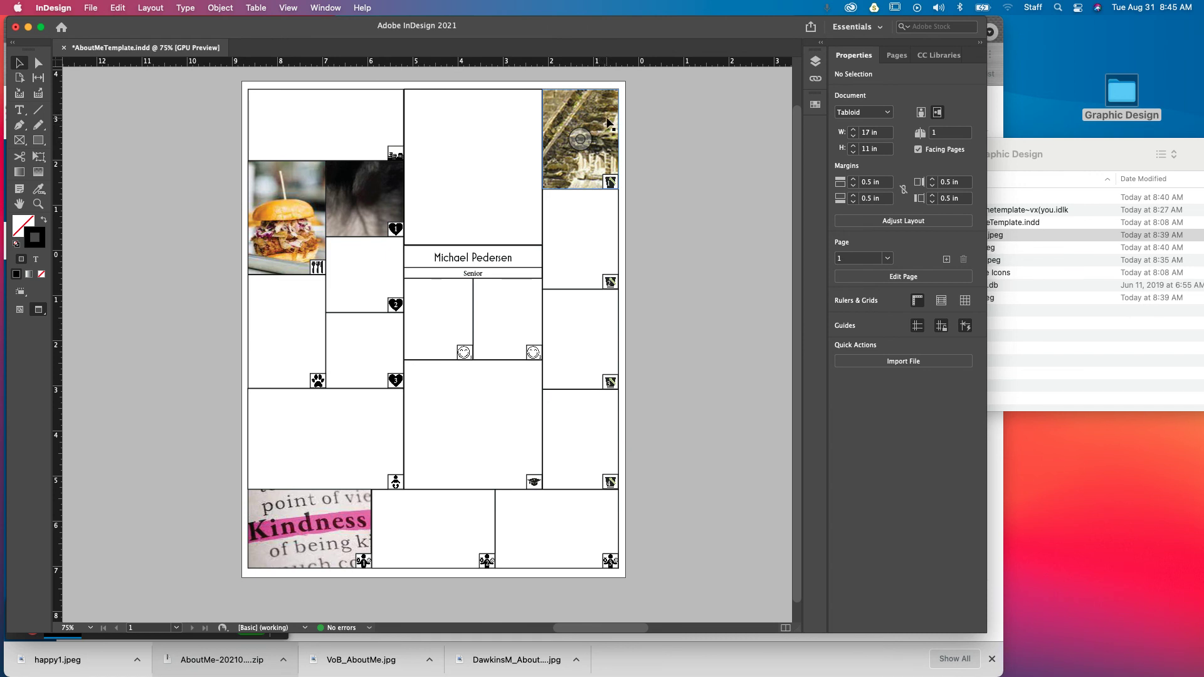
left_click(607, 122)
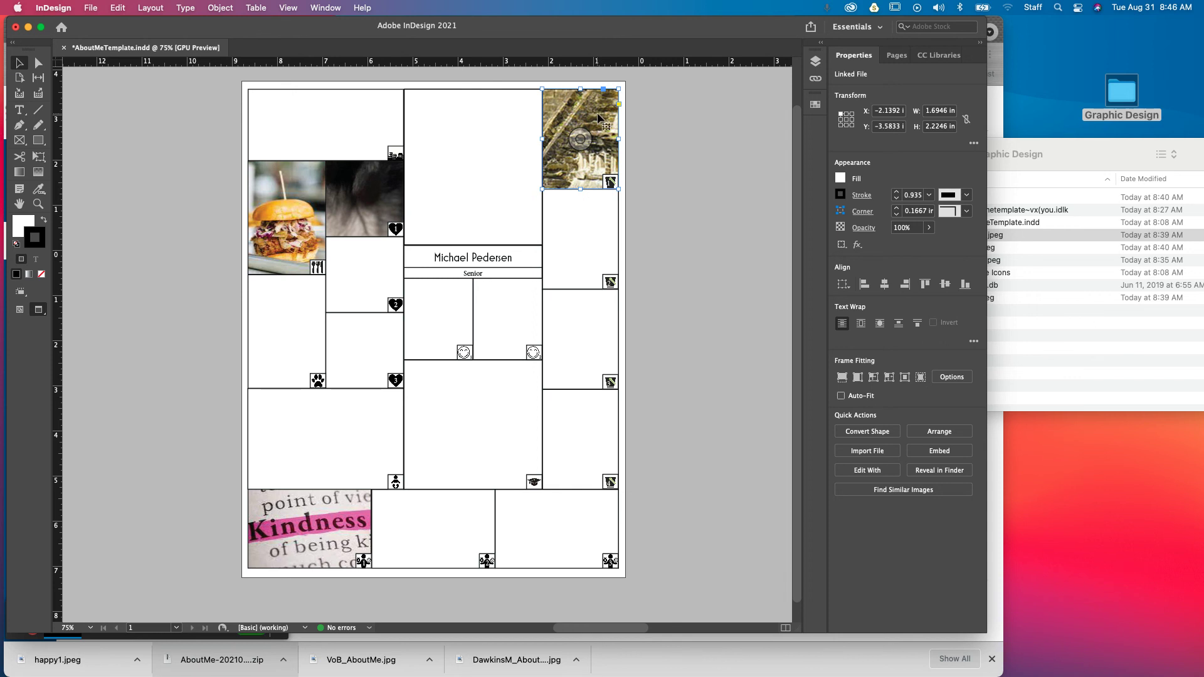
right_click(599, 116)
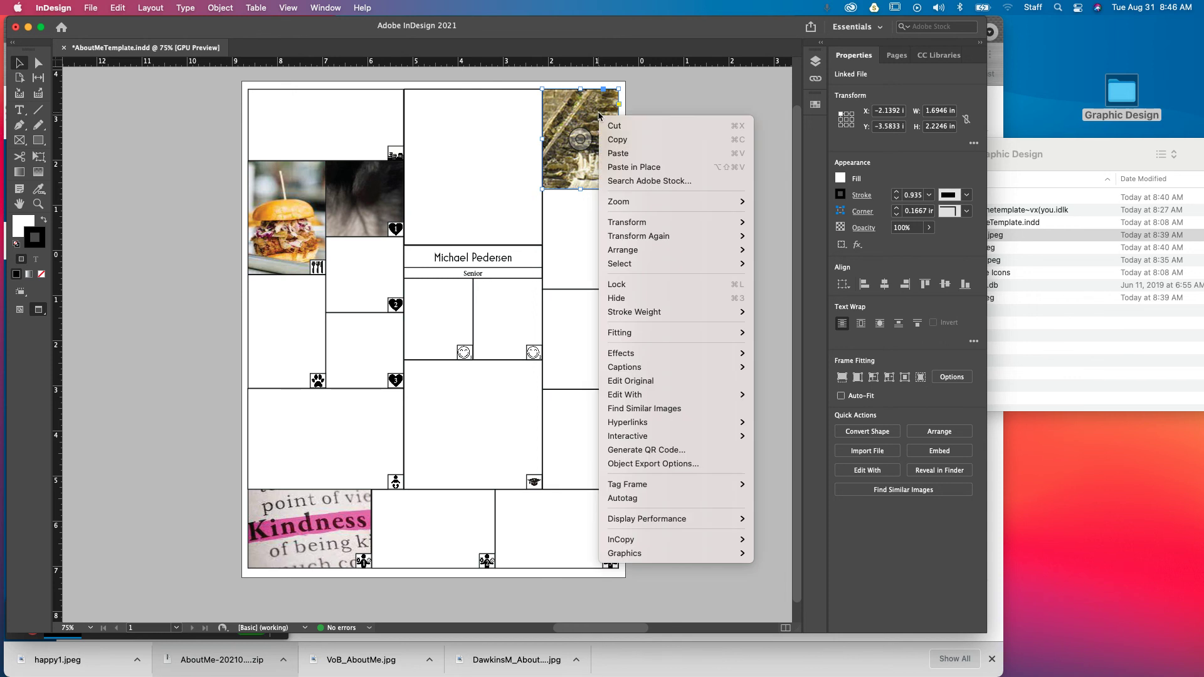
mouse_move(648, 335)
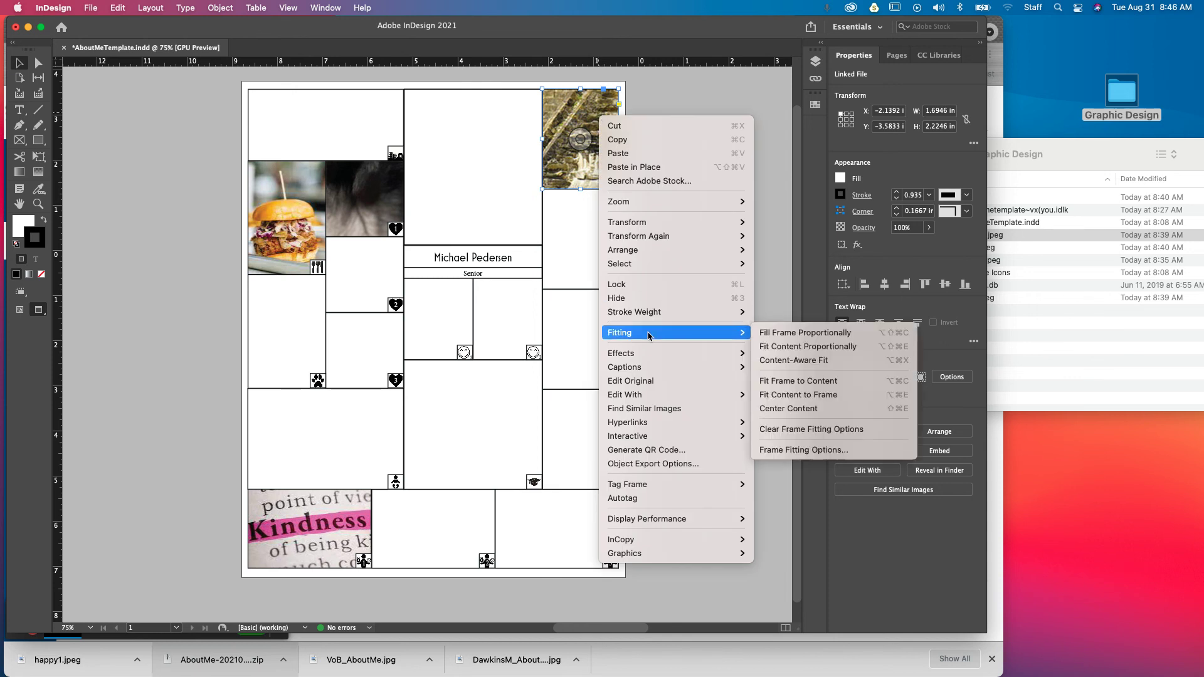
left_click(791, 337)
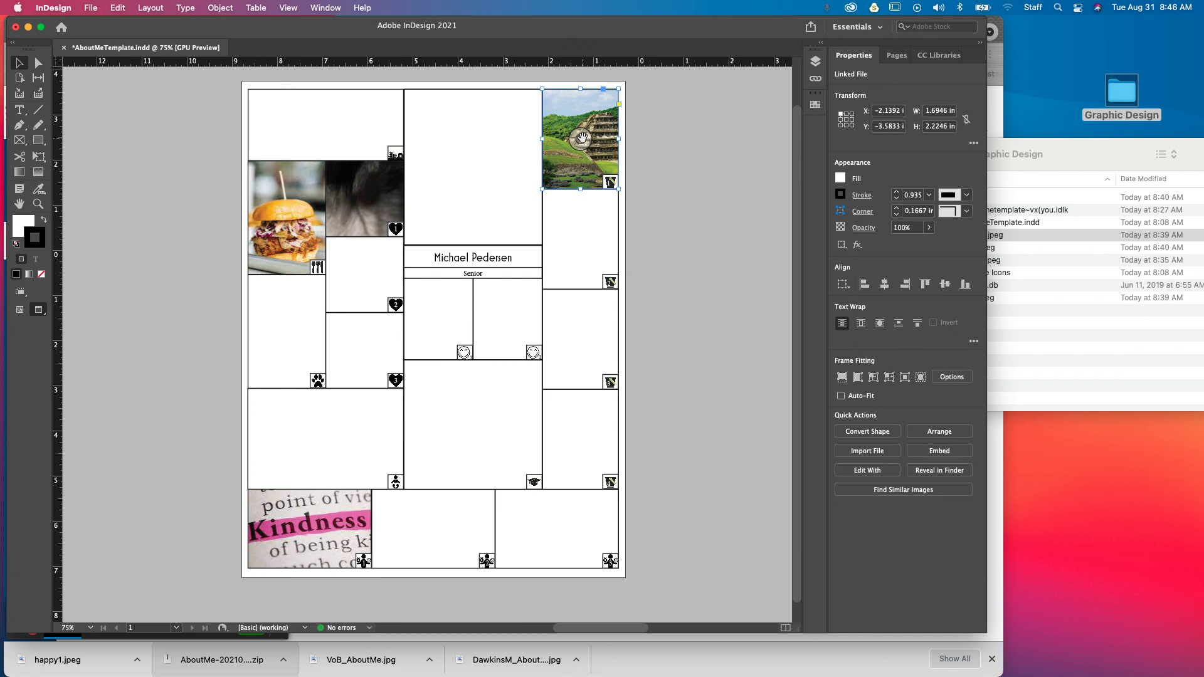
Step: Shift the pyramid picture inside its frame until the pyramid is centered, at an X+ offset of about -1.334 in, and deselect it
left_click(581, 138)
left_click_drag(581, 138, 557, 144)
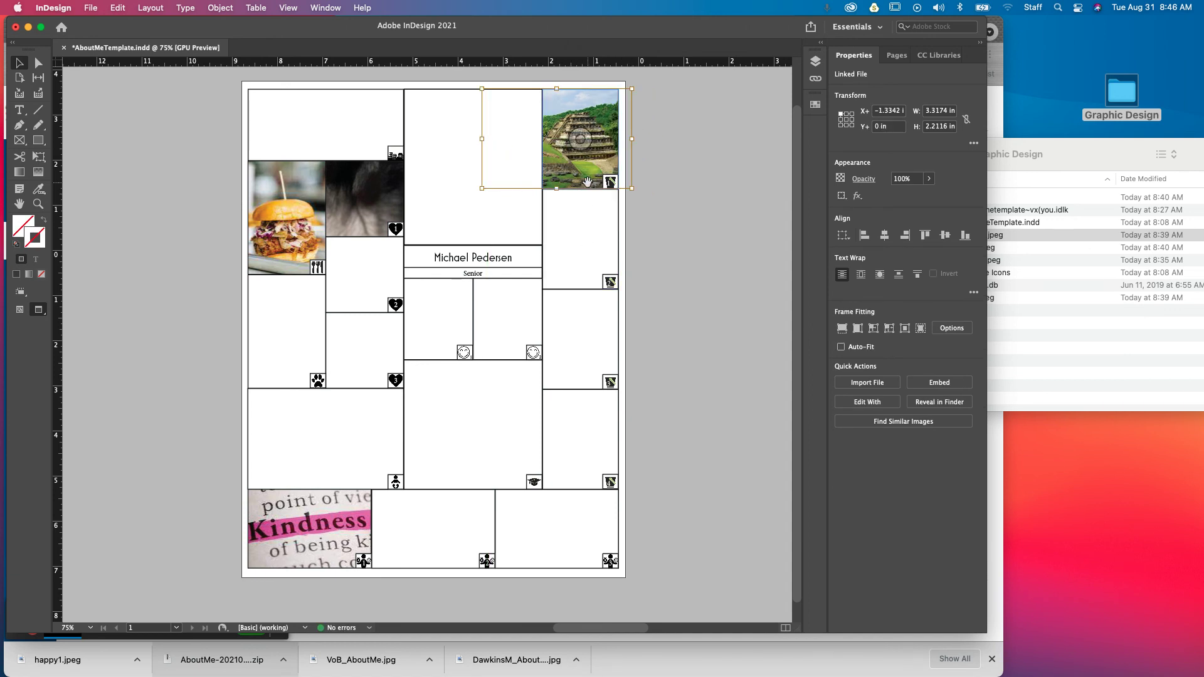
left_click(326, 145)
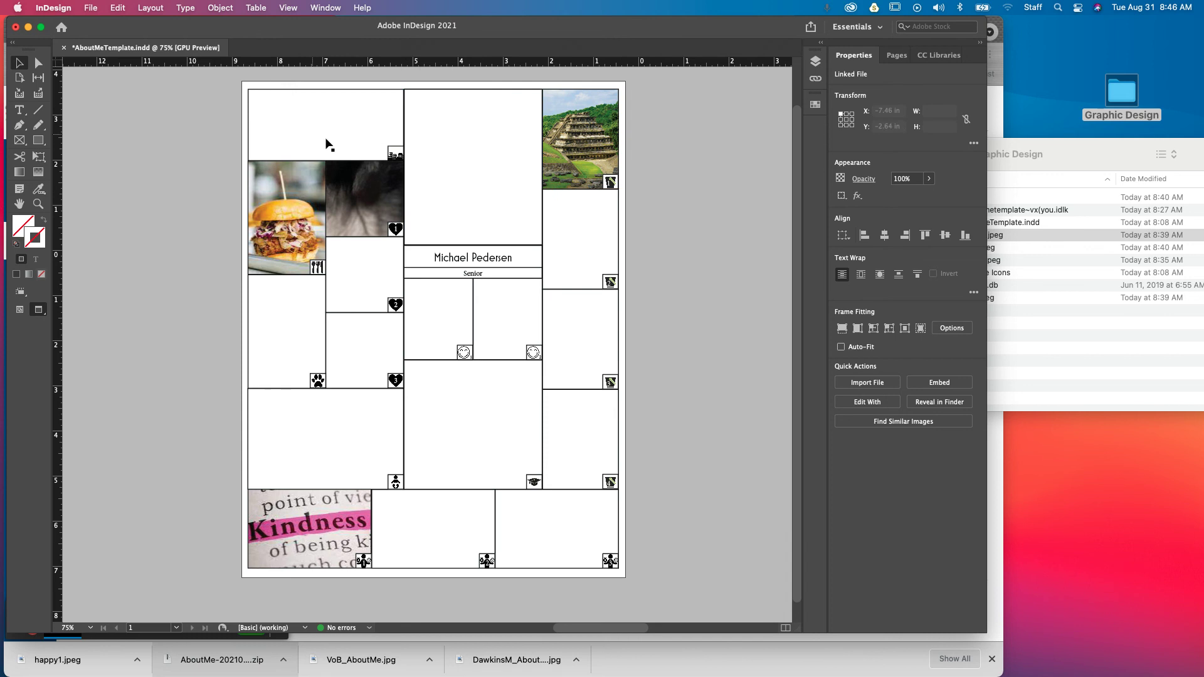
Step: Apply Fill Frame Proportionally to the dog picture in the first heart-icon frame and deselect it
left_click(393, 182)
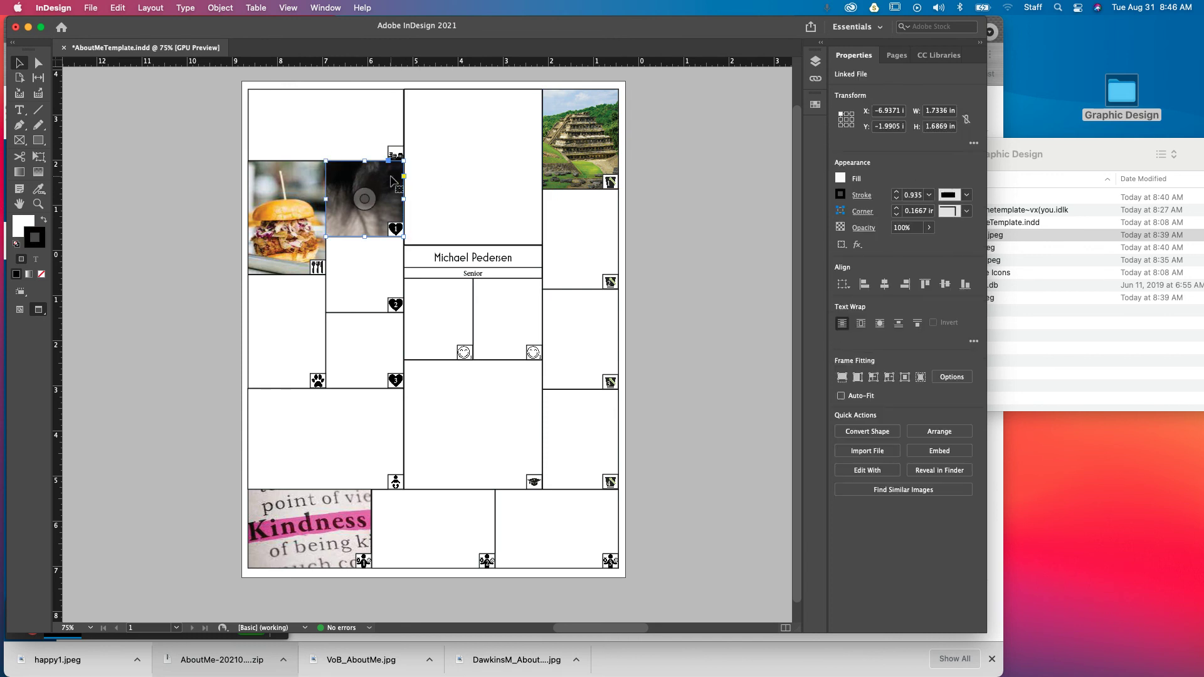
right_click(393, 180)
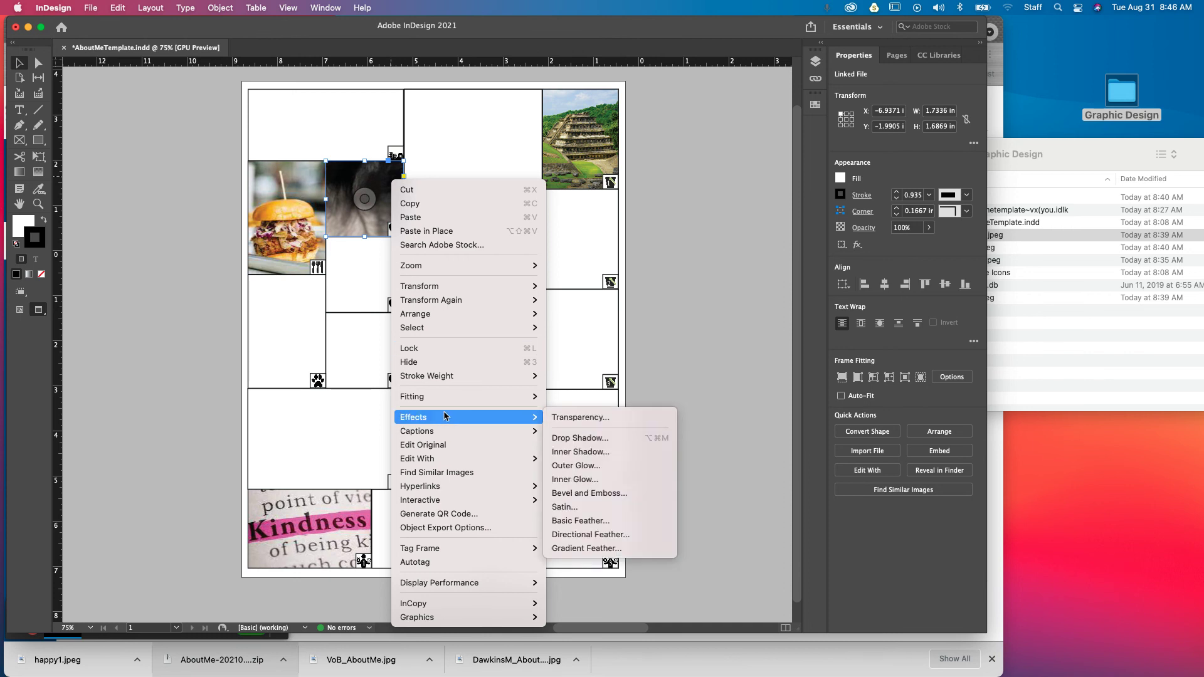
mouse_move(454, 402)
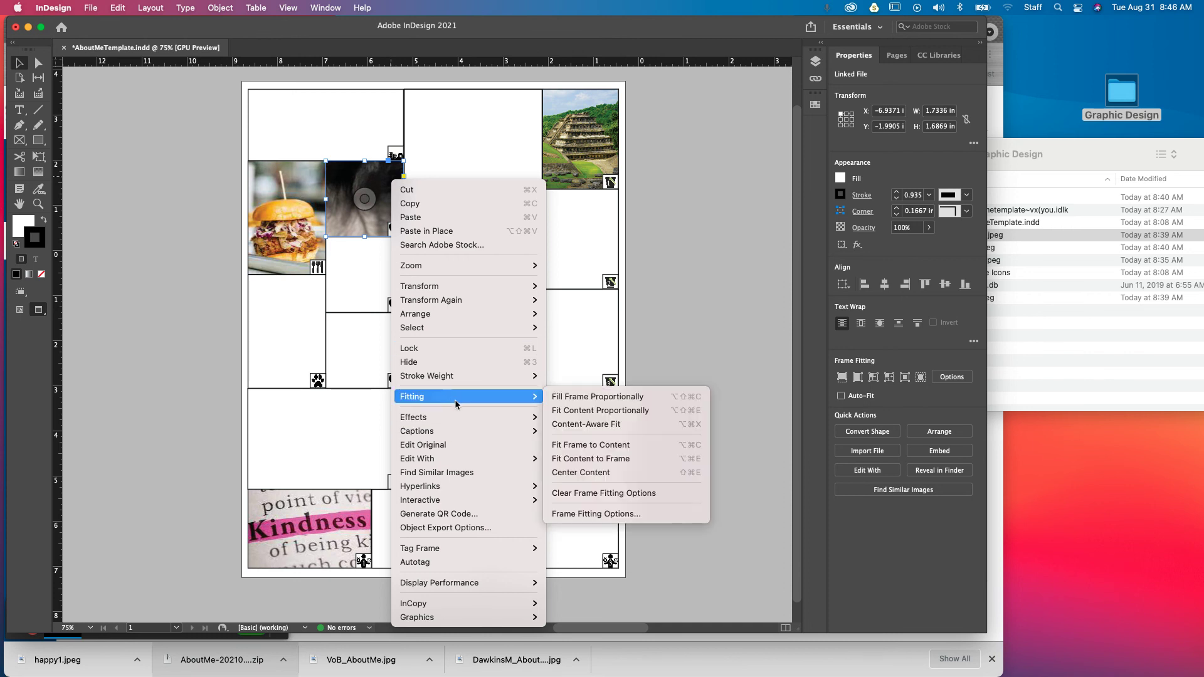
left_click(602, 403)
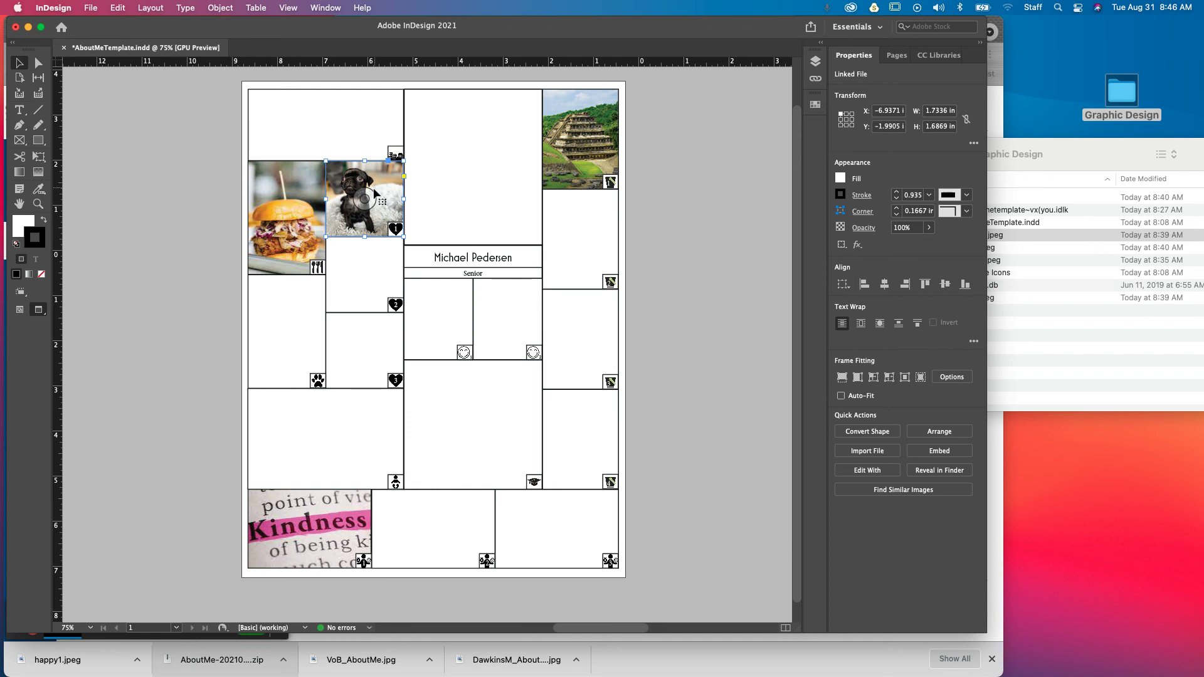
left_click(707, 266)
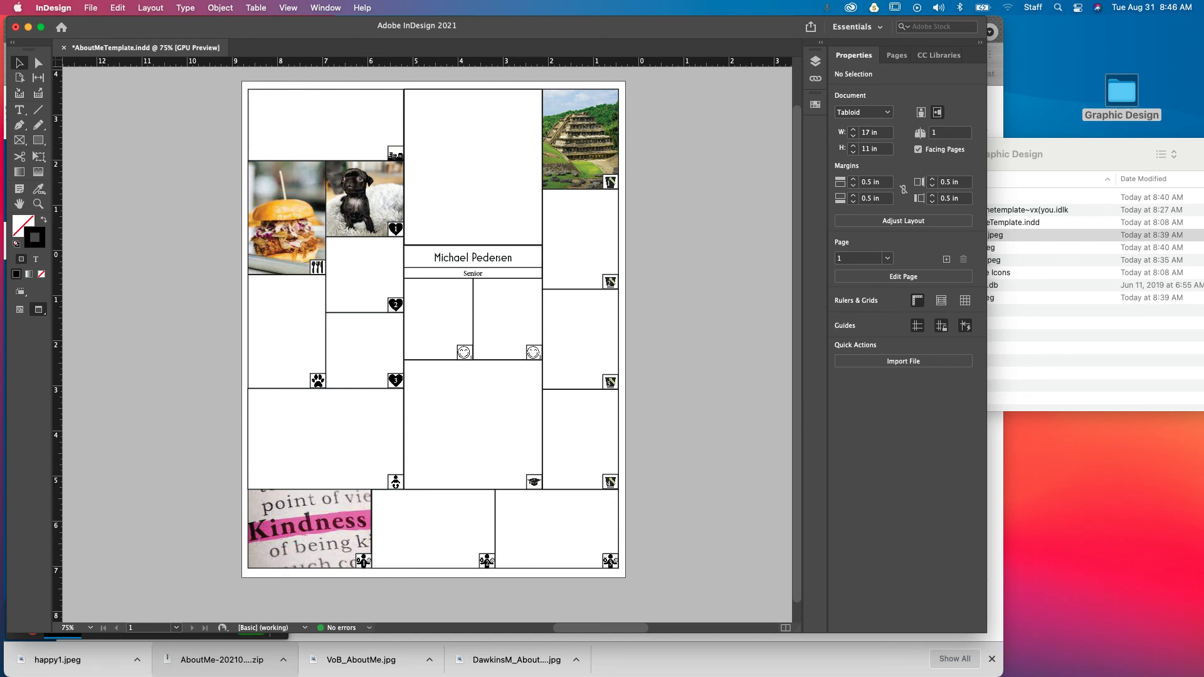
Step: Switch to Chrome with the About Me Poster page open for editing
key("super+Tab")
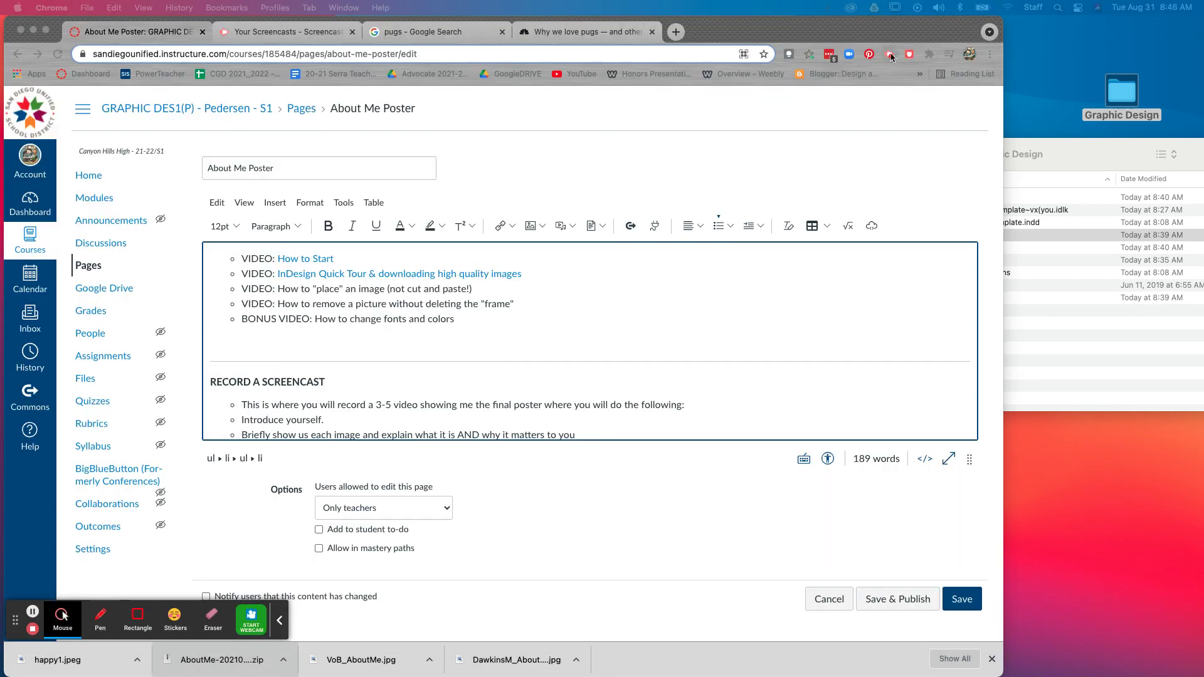